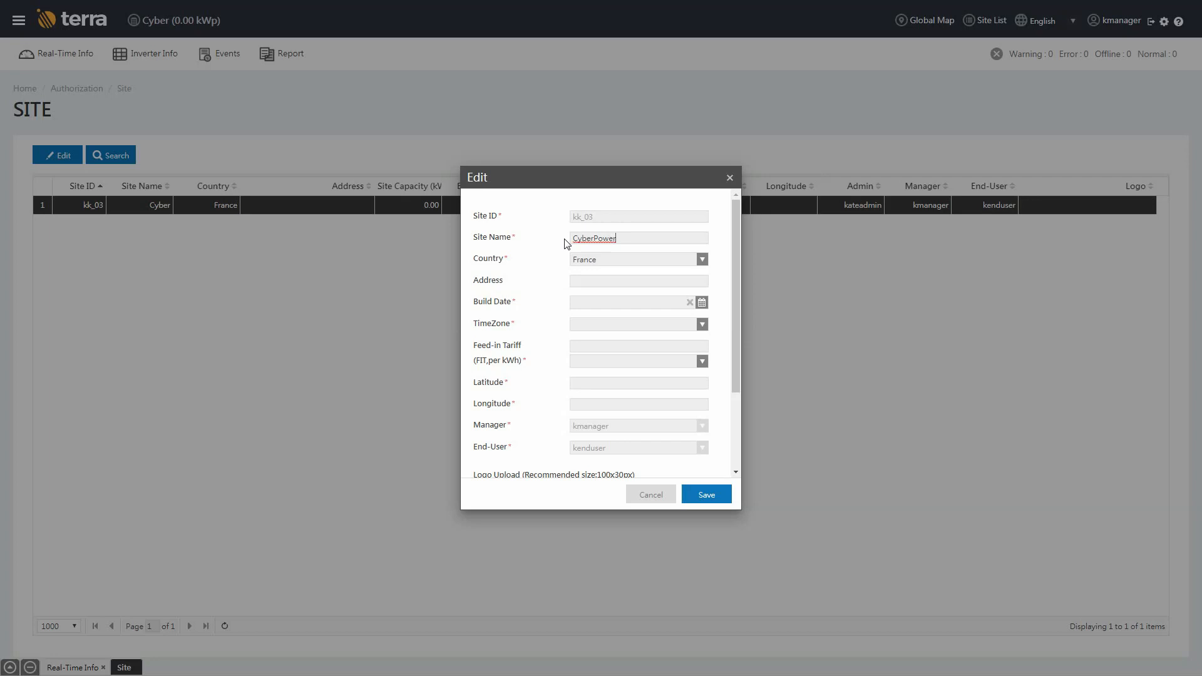
# Keep France as the country, paste the site address, and set the build date to 2019-04-22.
pyautogui.click(633, 258)
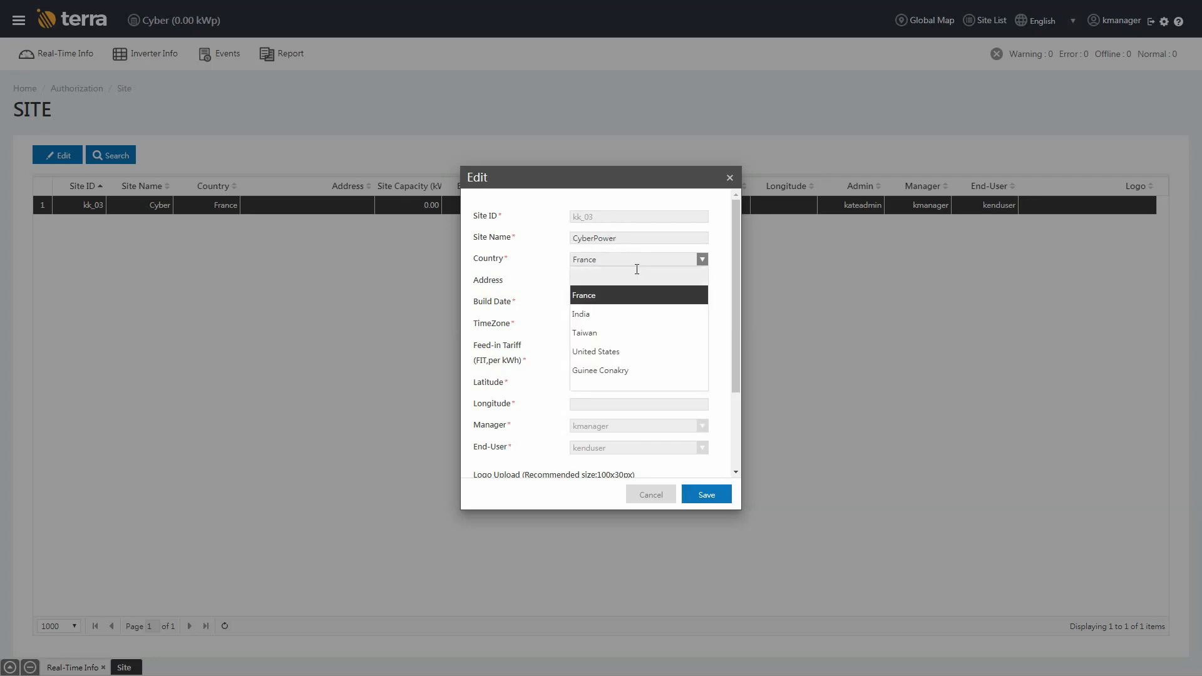
pyautogui.click(637, 294)
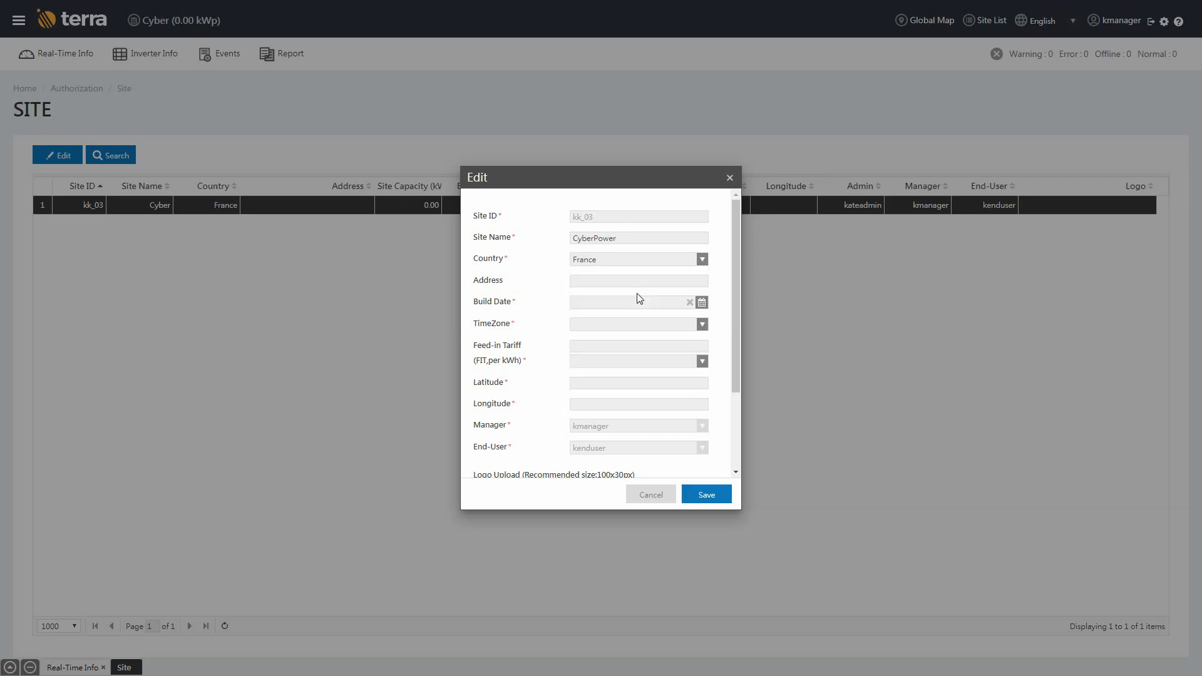
pyautogui.click(639, 282)
pyautogui.write('Cloyes-sur-le-Loir, France')
pyautogui.click(646, 303)
pyautogui.click(607, 427)
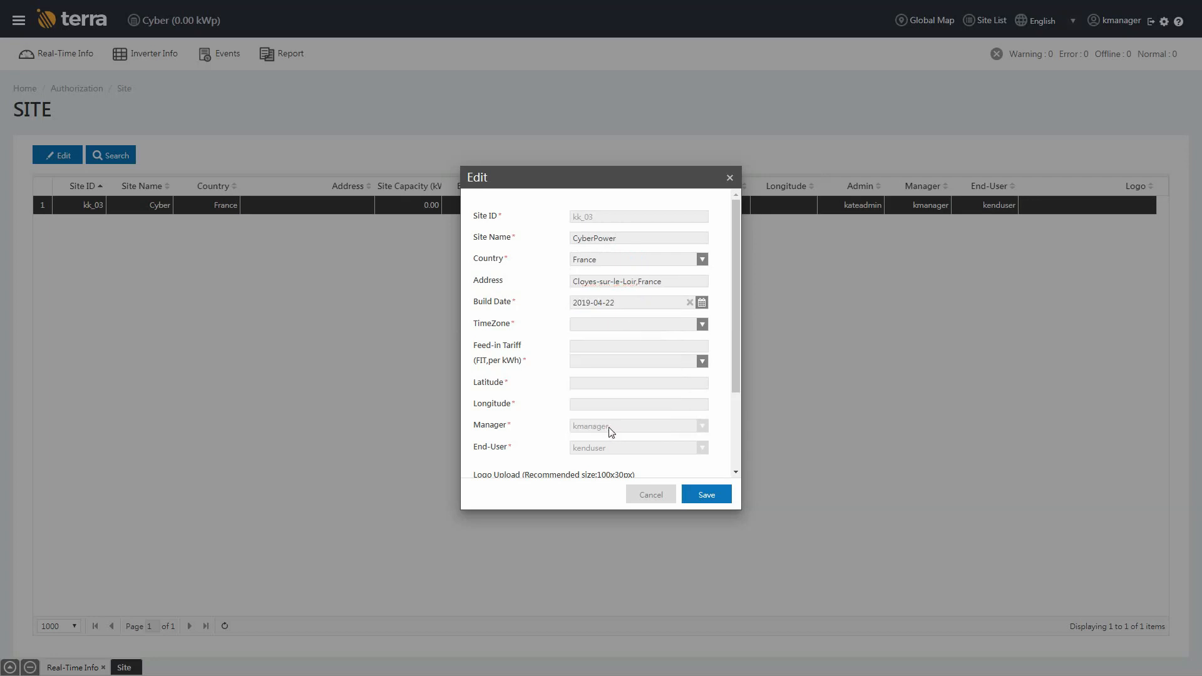
# Set the time zone to UTC+1 and the feed-in tariff to 0.16 EUR.
pyautogui.click(656, 323)
pyautogui.scroll(-3, 654, 382)
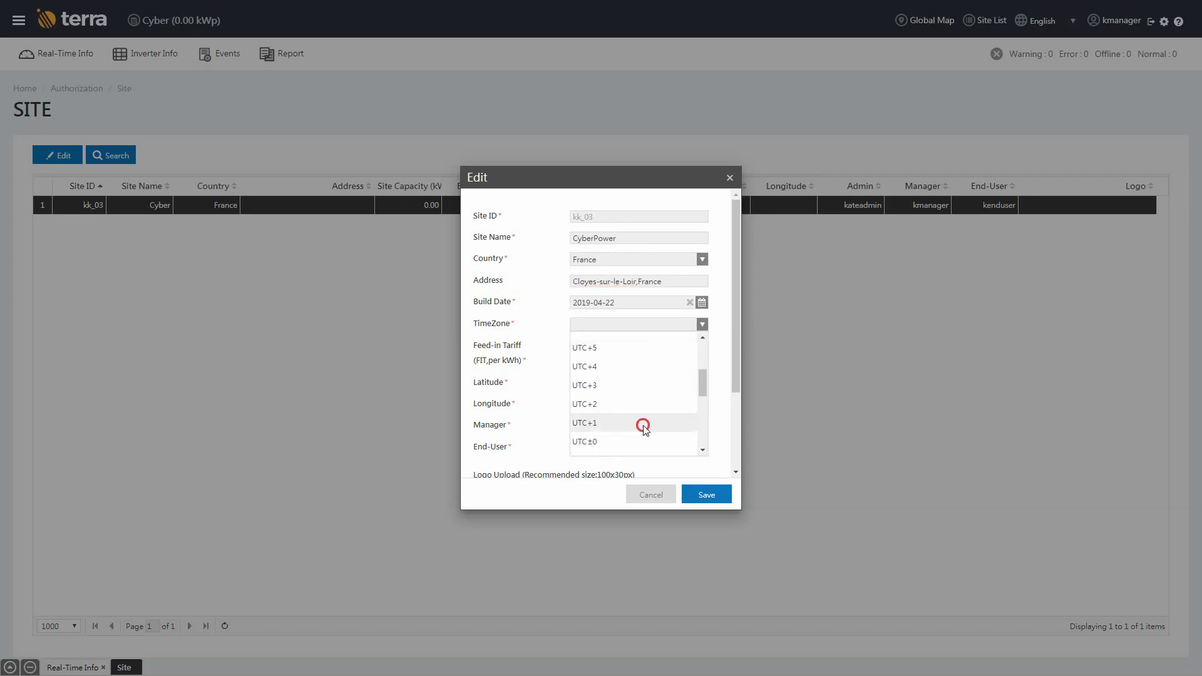
pyautogui.click(644, 424)
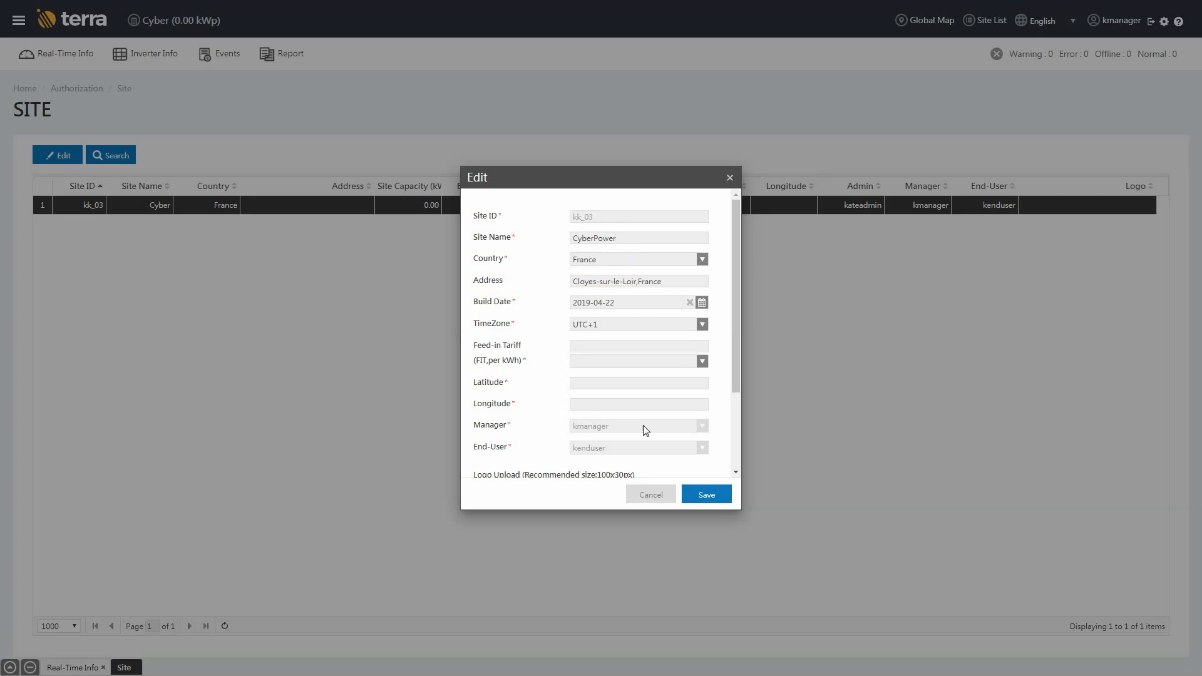
pyautogui.click(645, 348)
pyautogui.write('0.16')
pyautogui.click(639, 362)
pyautogui.click(639, 392)
# Enter latitude 47.998406 and longitude 1.283660 for the site.
pyautogui.click(634, 384)
pyautogui.write('47.998406')
pyautogui.click(632, 398)
pyautogui.write('1.283660')
pyautogui.scroll(-3, 635, 396)
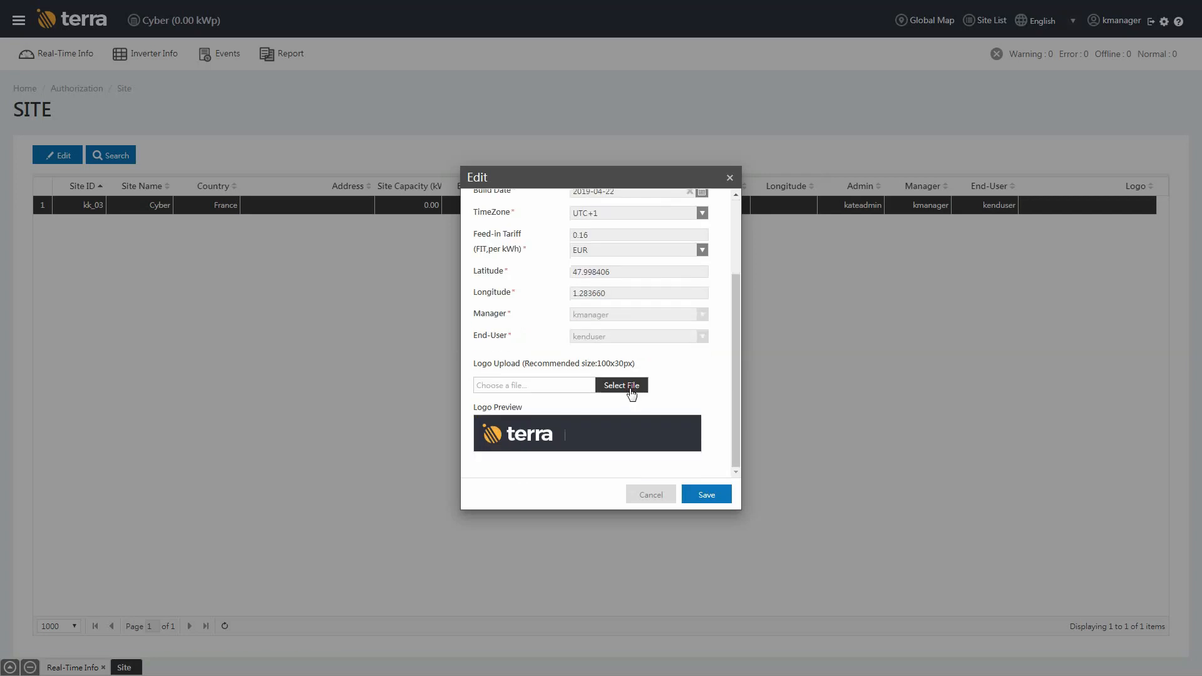
# Set the Logo_Primary image as the site logo and save the site details.
pyautogui.click(631, 387)
pyautogui.click(143, 138)
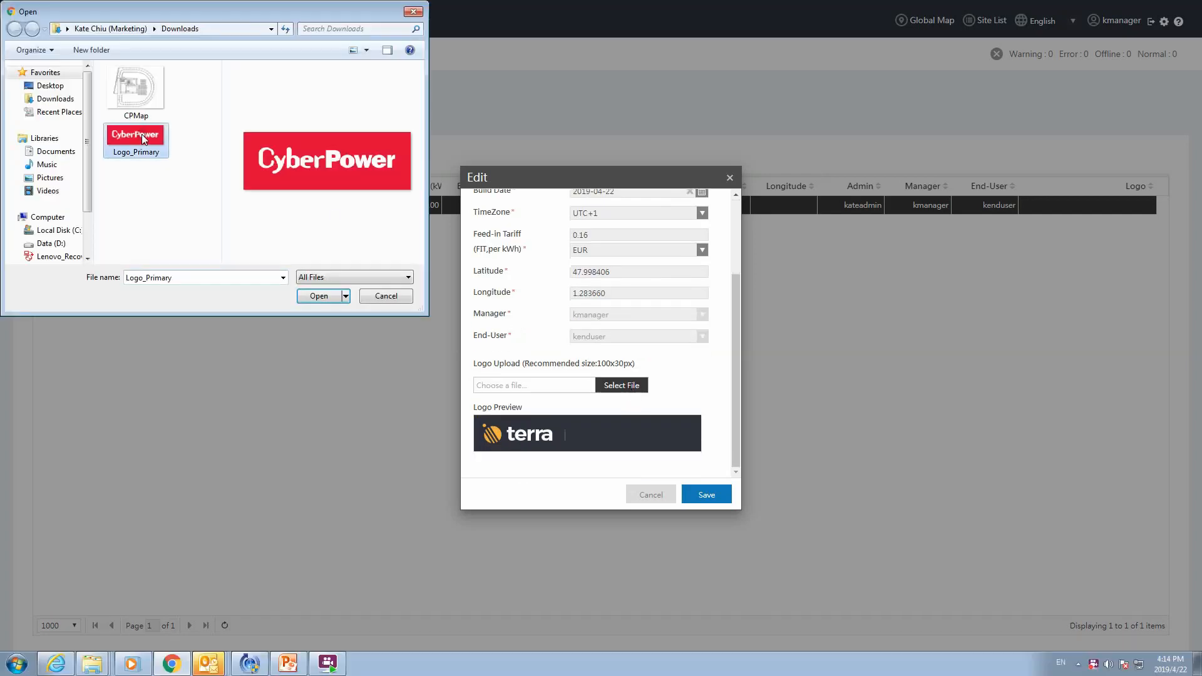
pyautogui.click(308, 299)
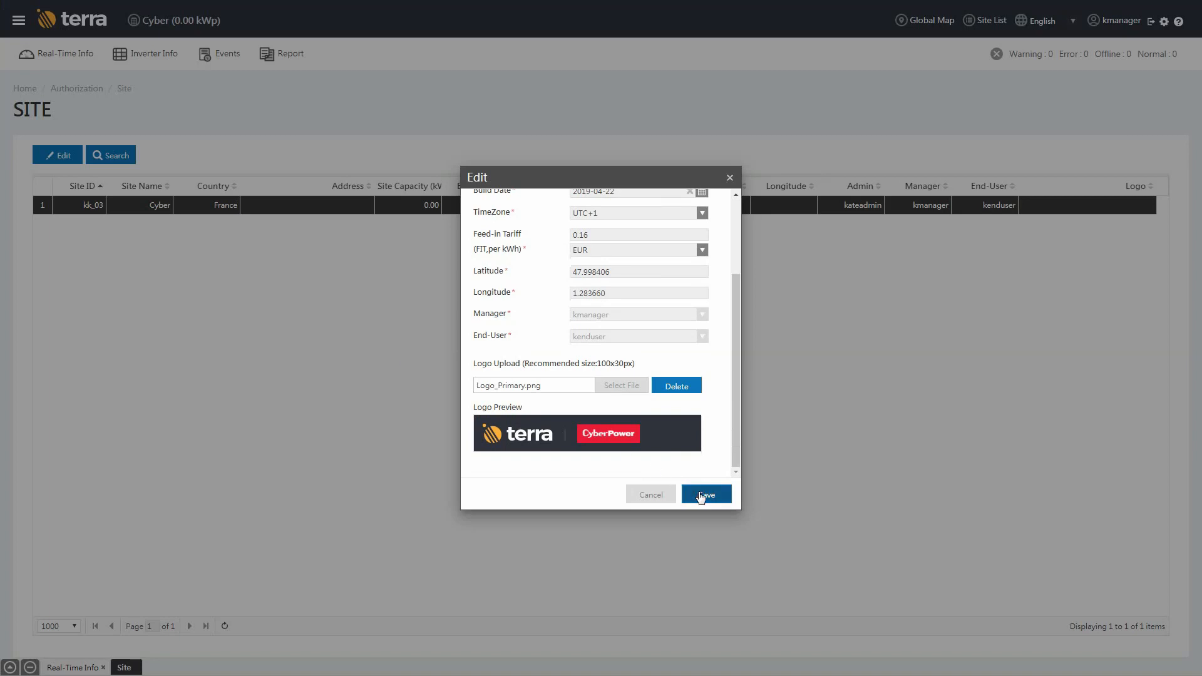
pyautogui.click(701, 496)
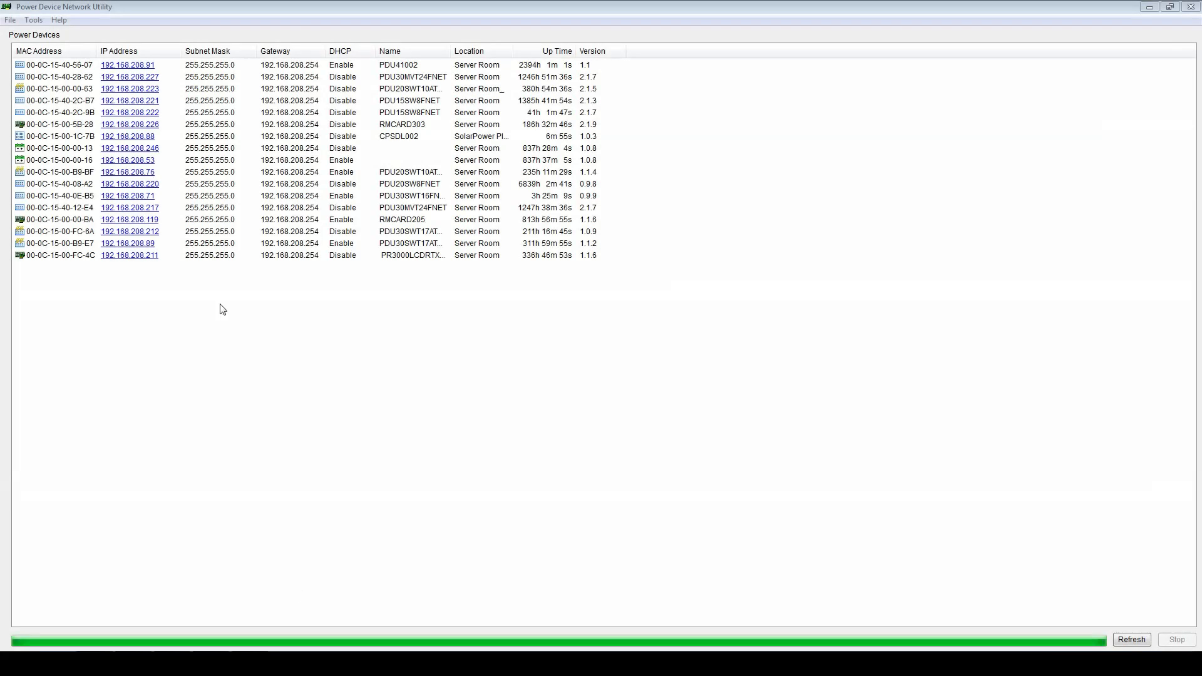
# Select the CPSDL002 logger and open its web page at 192.168.208.88.
pyautogui.click(233, 136)
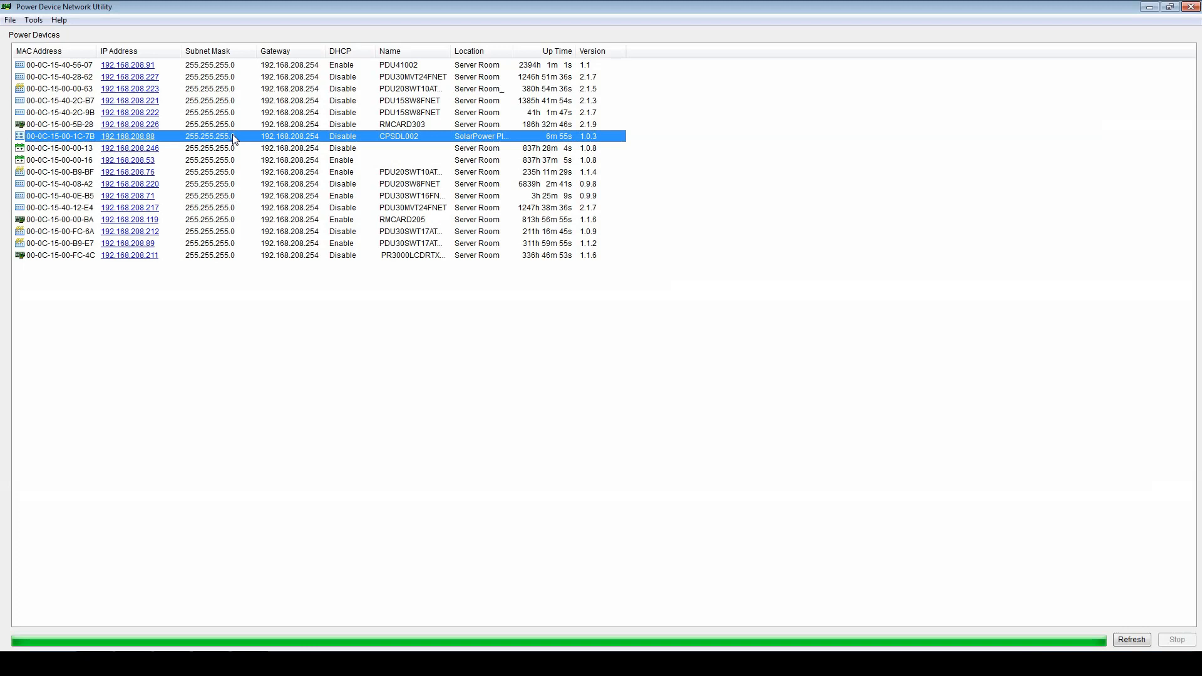
pyautogui.click(149, 136)
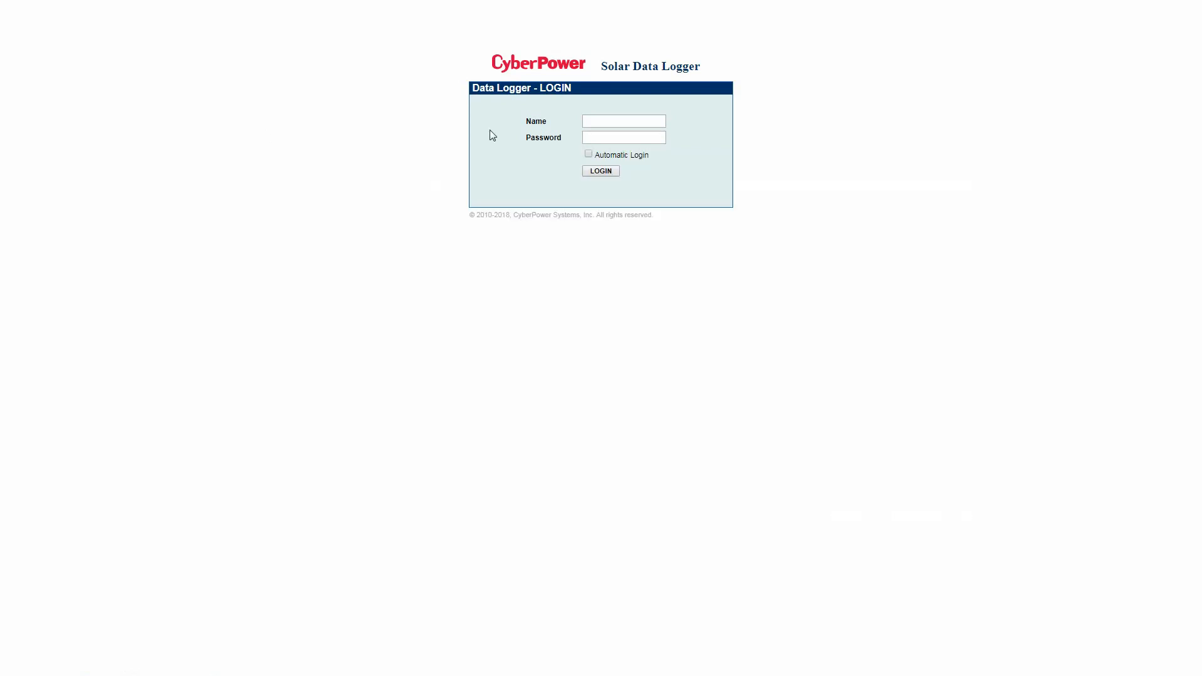
# Sign in to the data logger with the saved admin login and its password.
pyautogui.click(594, 122)
pyautogui.click(601, 145)
pyautogui.click(603, 137)
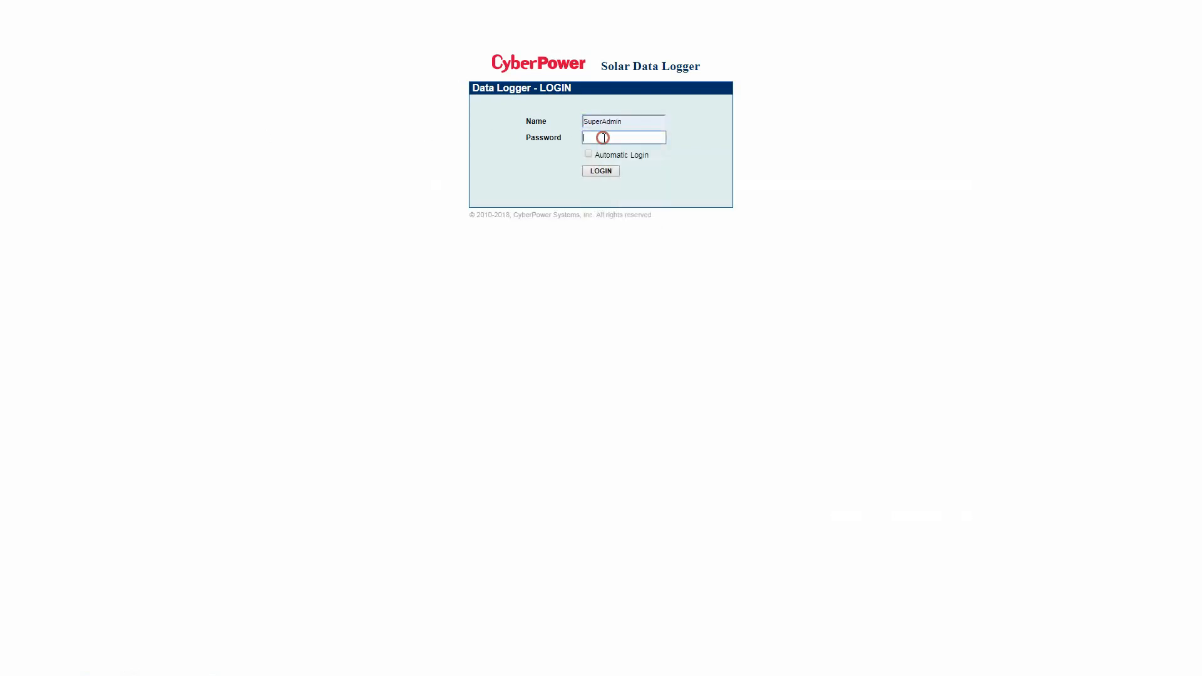
pyautogui.write('••••••••••')
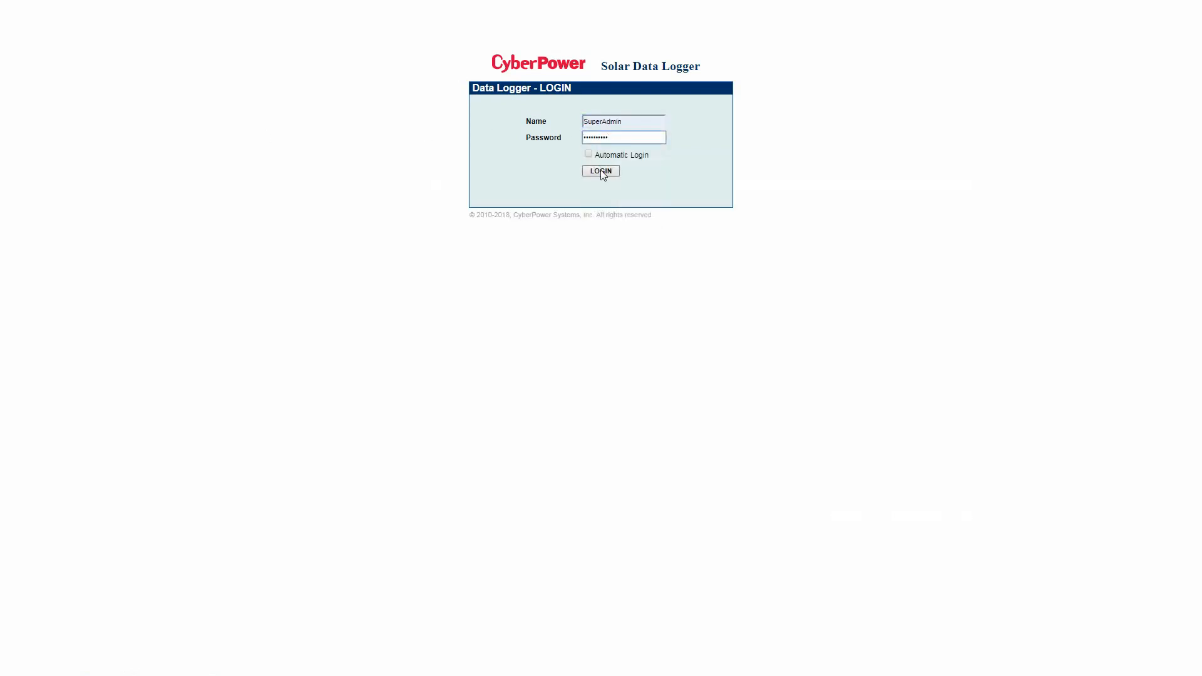
pyautogui.click(601, 171)
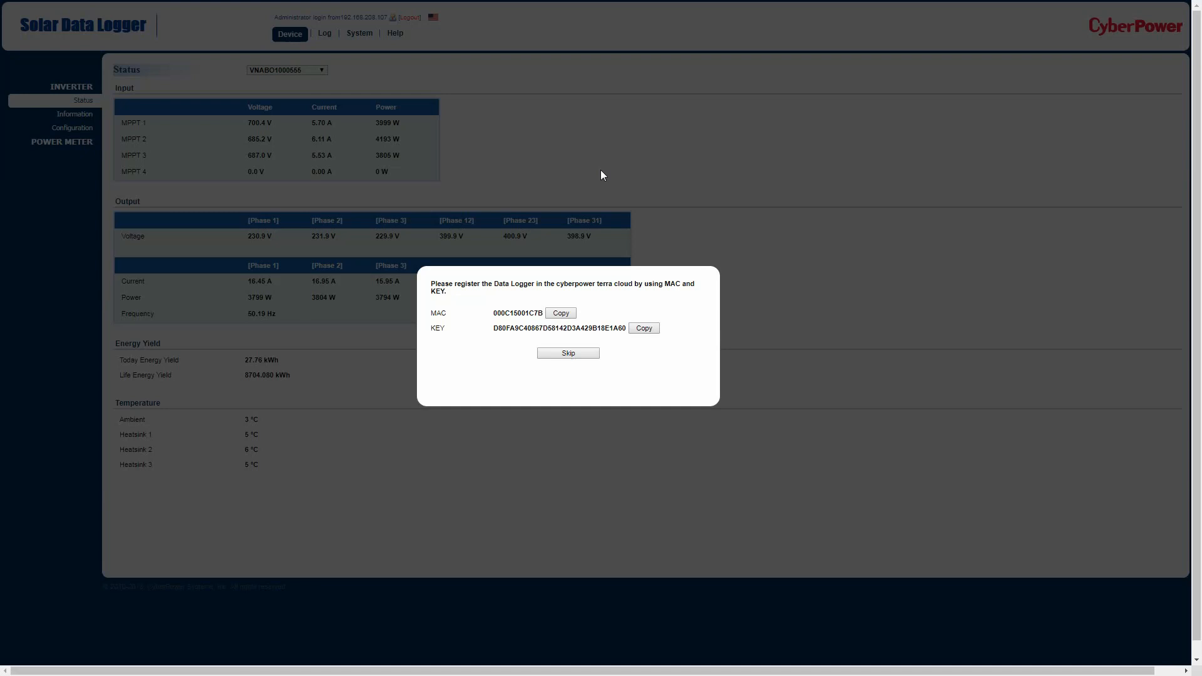
# Skip the cloud prompt, view the Terra Cloud MAC and key, then open POWER METER.
pyautogui.click(590, 352)
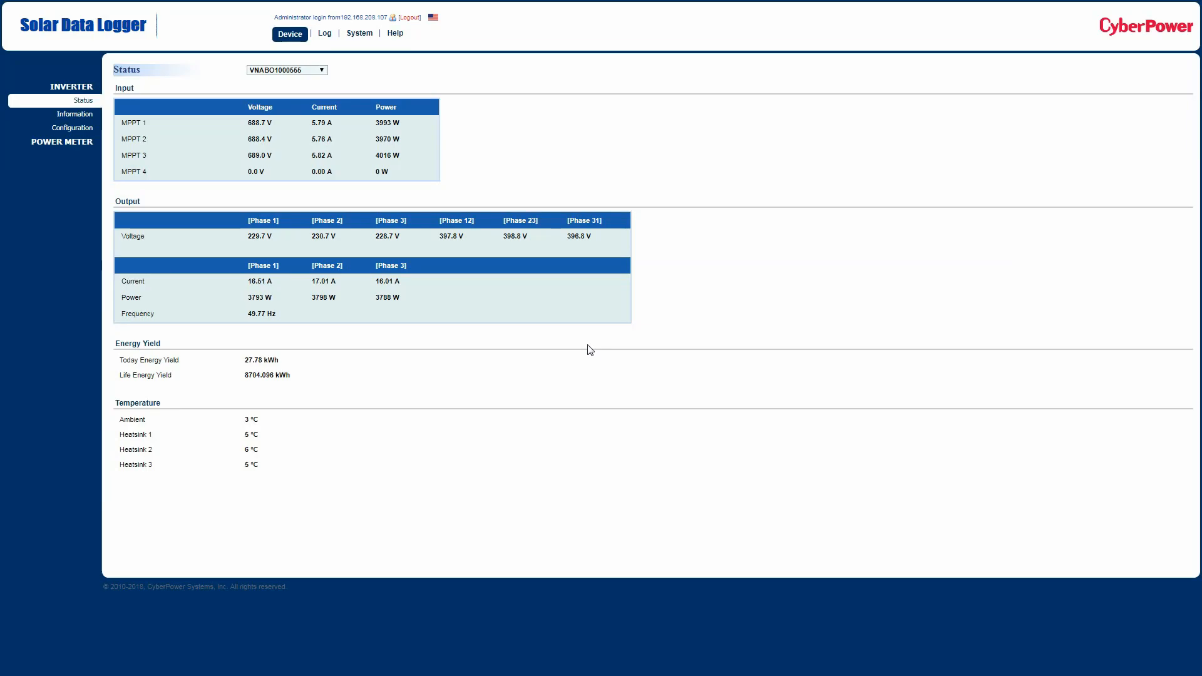
pyautogui.click(372, 34)
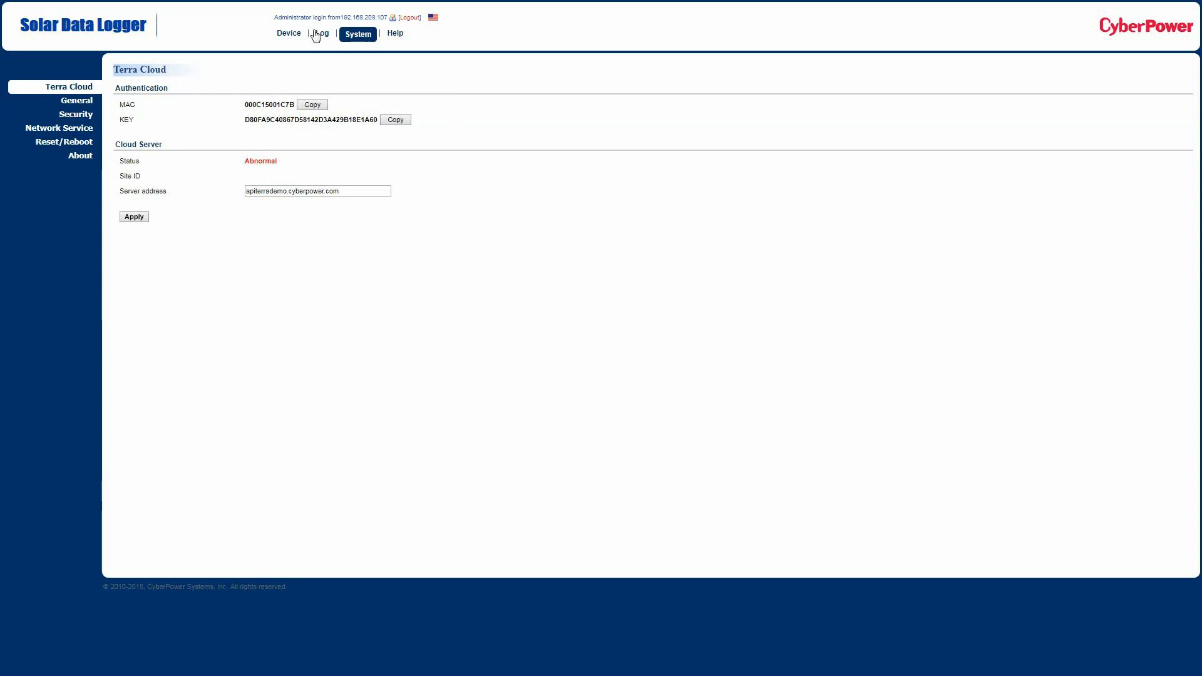
pyautogui.click(289, 34)
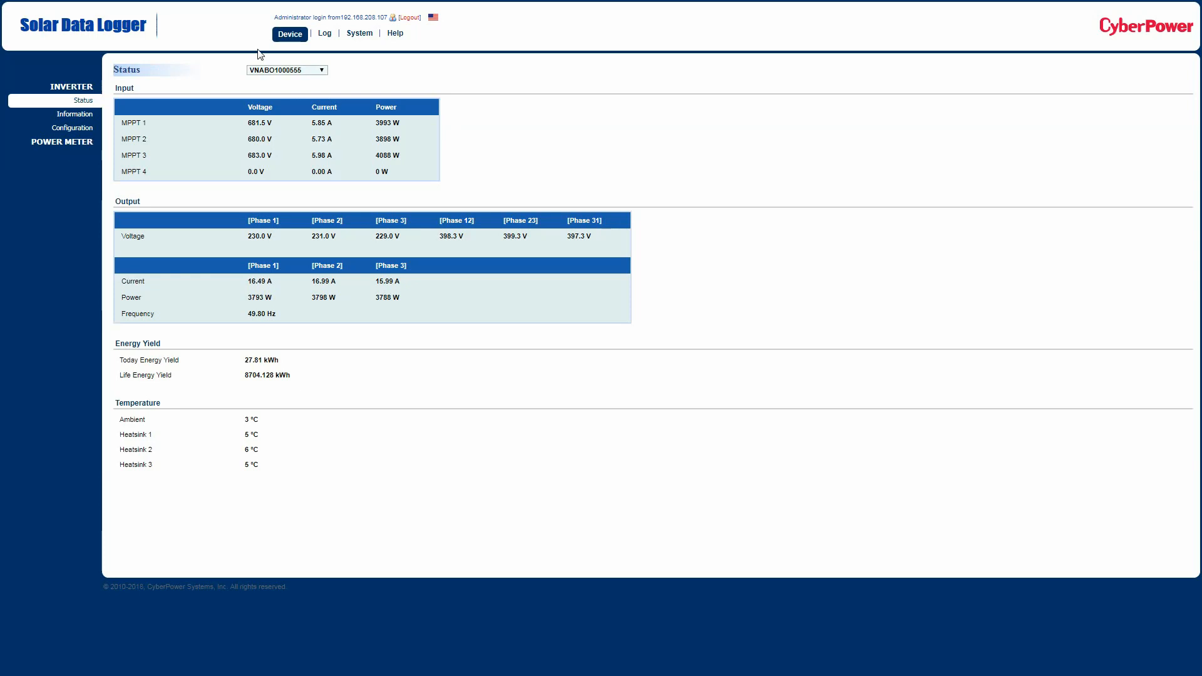
pyautogui.click(82, 143)
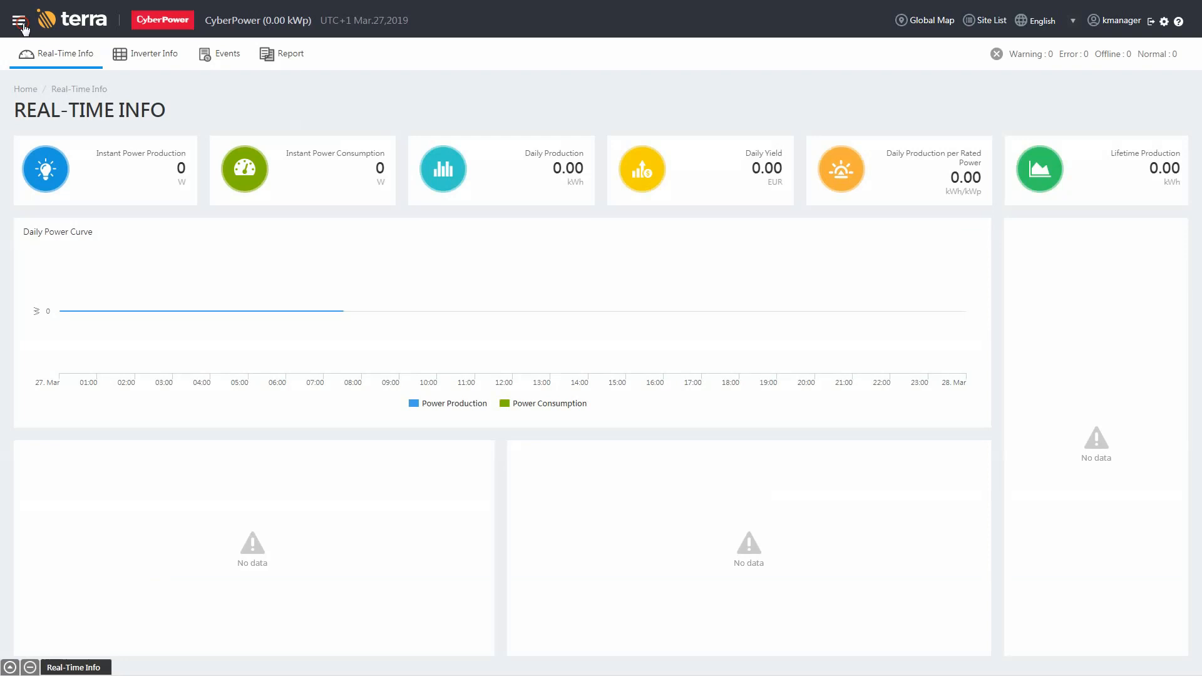
# Start a new entry in the Equipment Data Logger List.
pyautogui.click(21, 23)
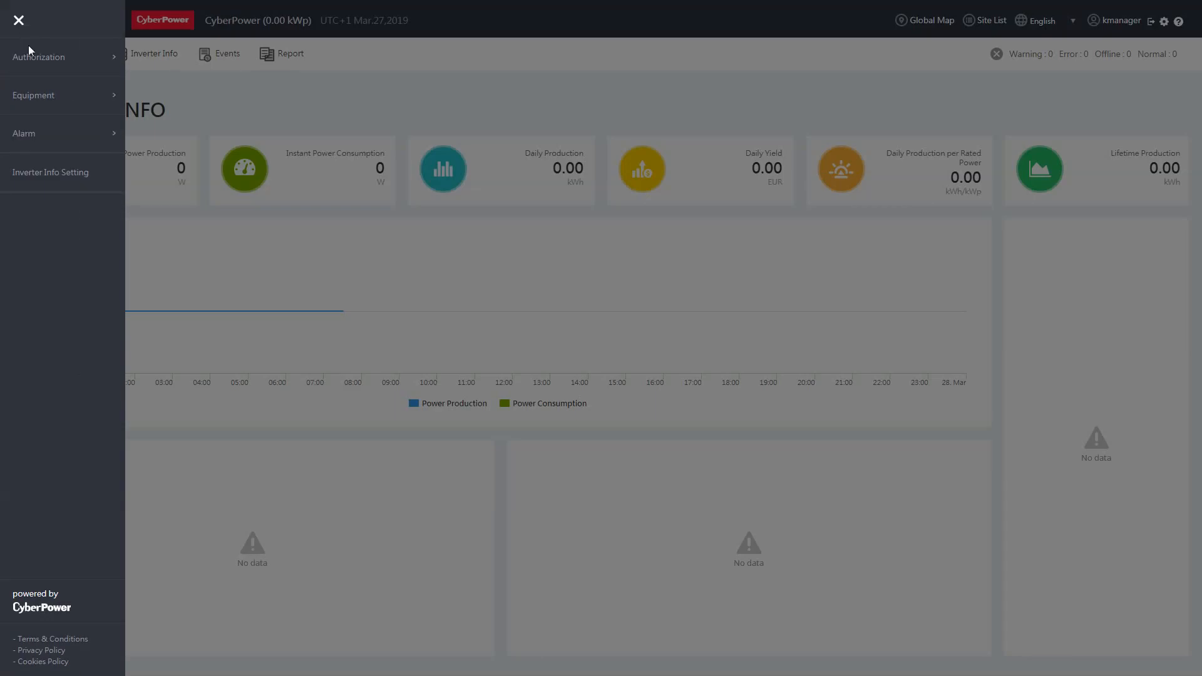
pyautogui.click(37, 95)
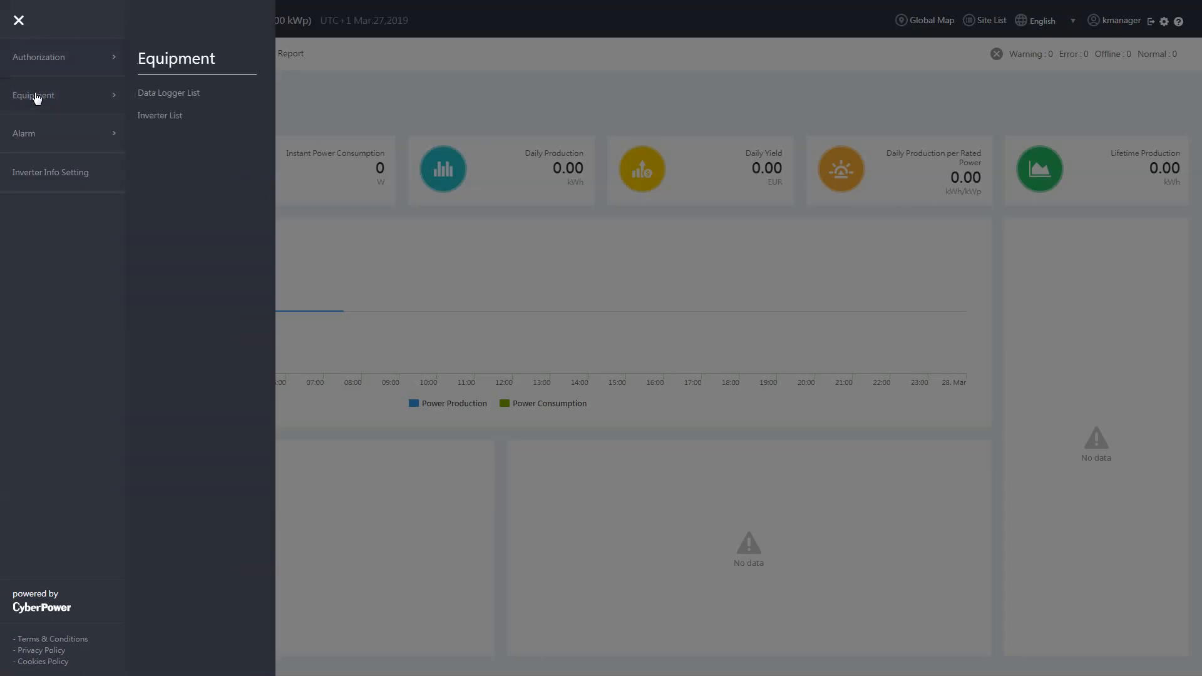
pyautogui.click(161, 94)
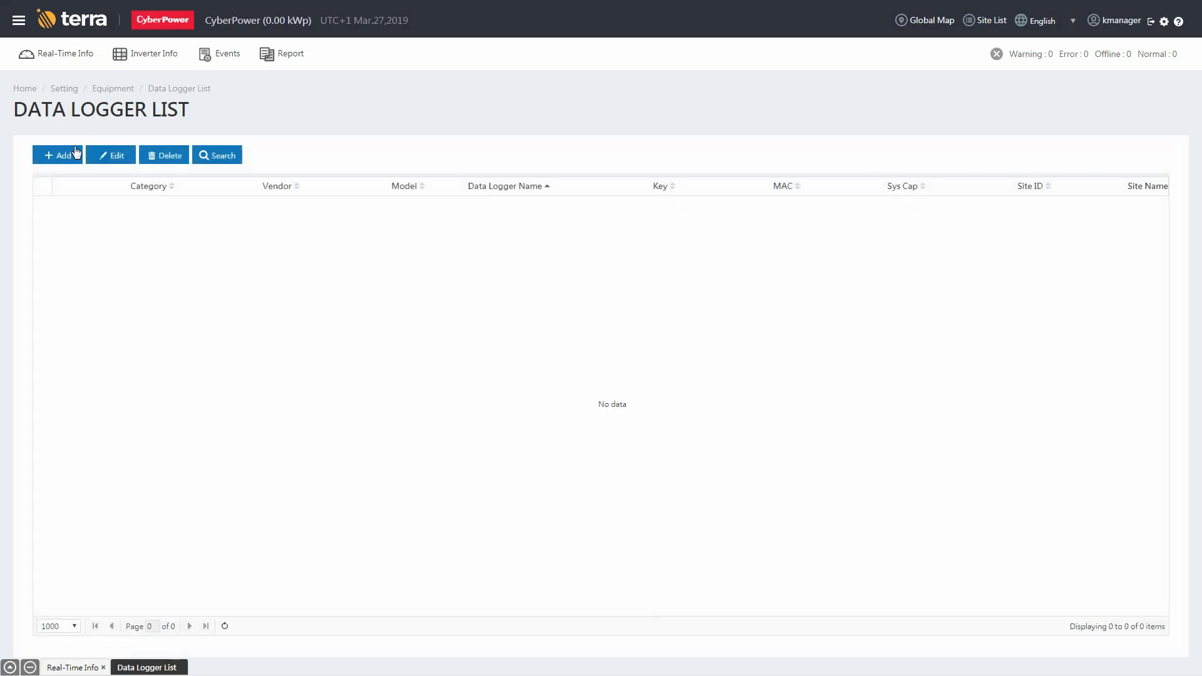
pyautogui.click(76, 154)
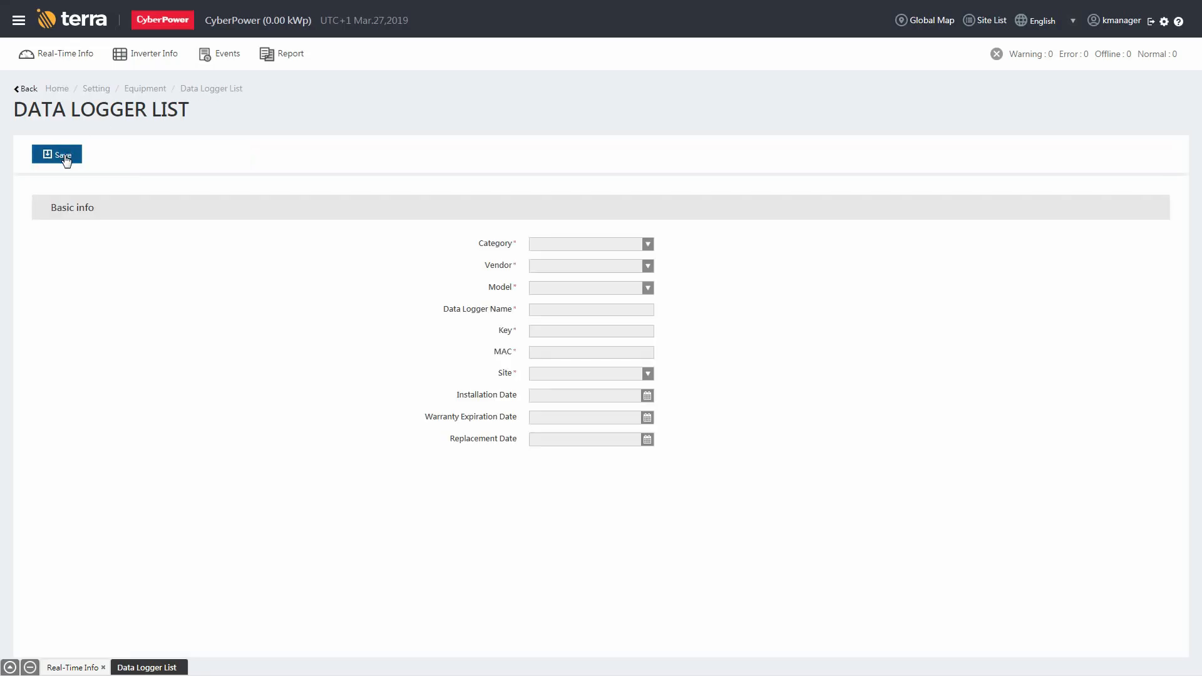
# Set category Data Logger, vendor CyberPower, model DL1 and name CPDL.
pyautogui.click(582, 249)
pyautogui.click(585, 281)
pyautogui.click(585, 271)
pyautogui.click(581, 301)
pyautogui.click(581, 286)
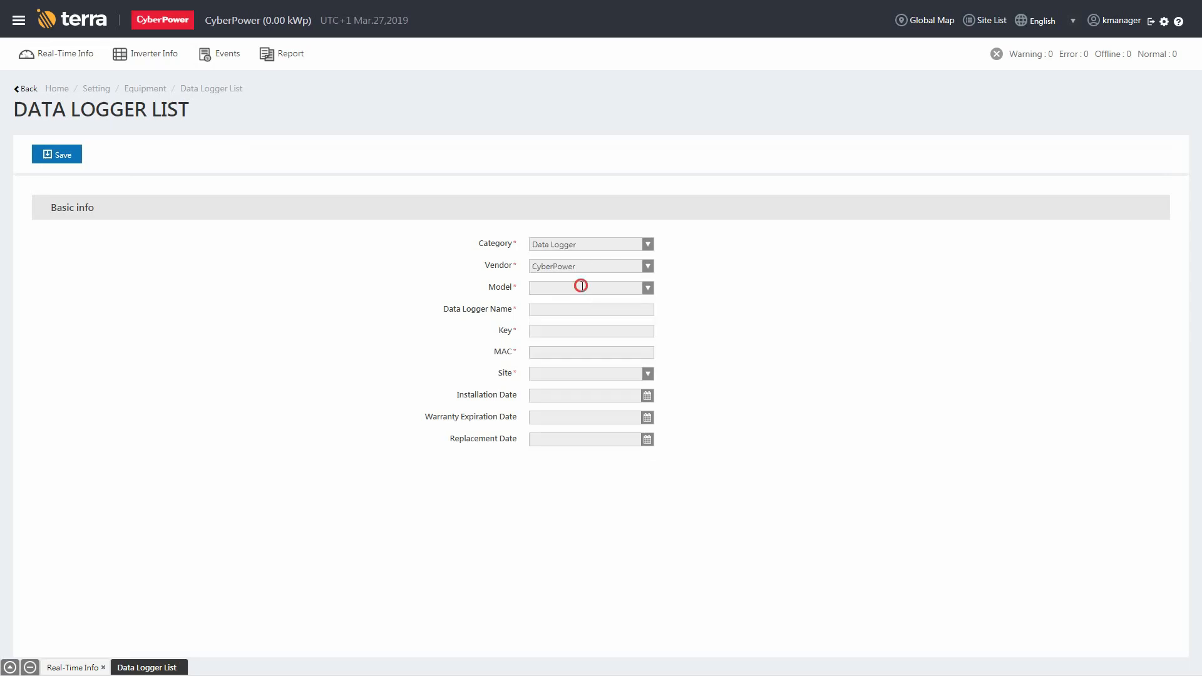
pyautogui.click(582, 322)
pyautogui.click(582, 311)
pyautogui.write('CPDL')
pyautogui.click(555, 329)
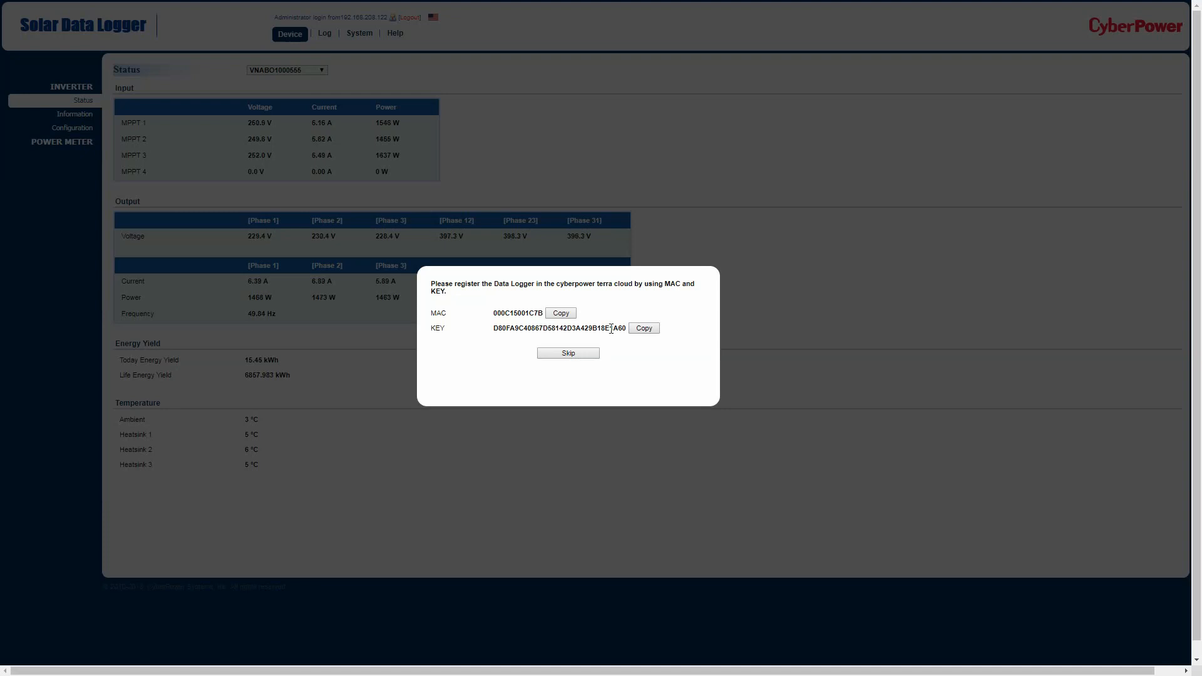
# Fill in the logger's key and MAC 000C15001C7B from its registration details.
pyautogui.click(644, 329)
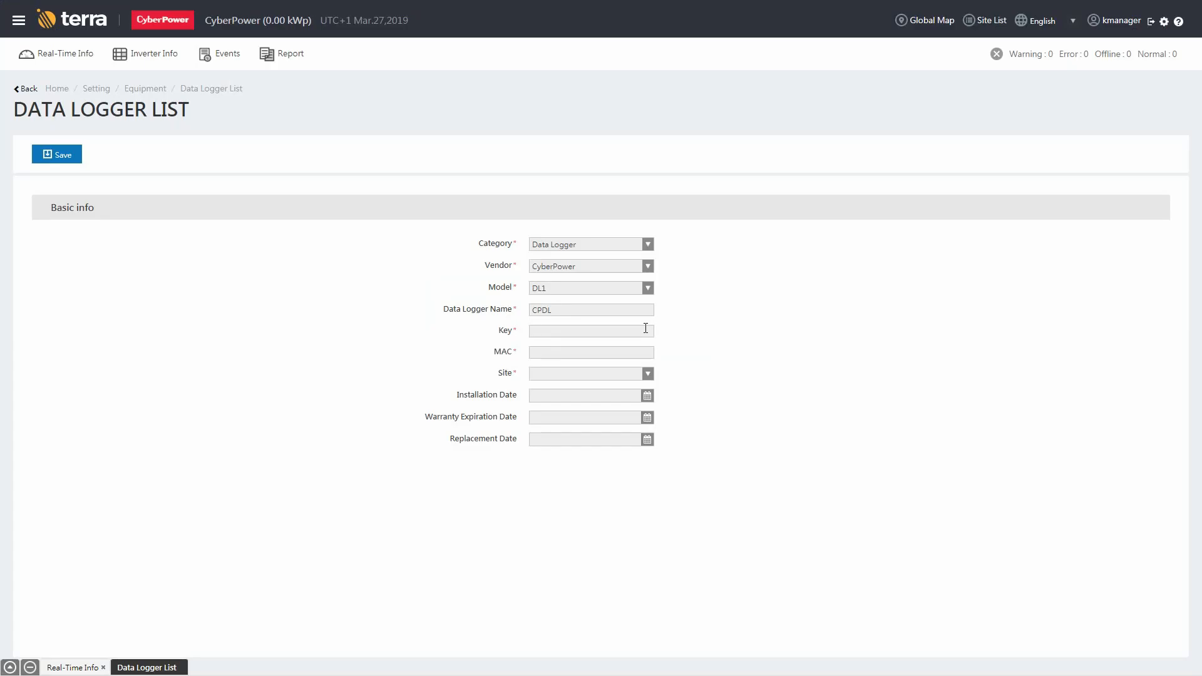
pyautogui.hotkey('ctrl', 'v')
pyautogui.click(574, 351)
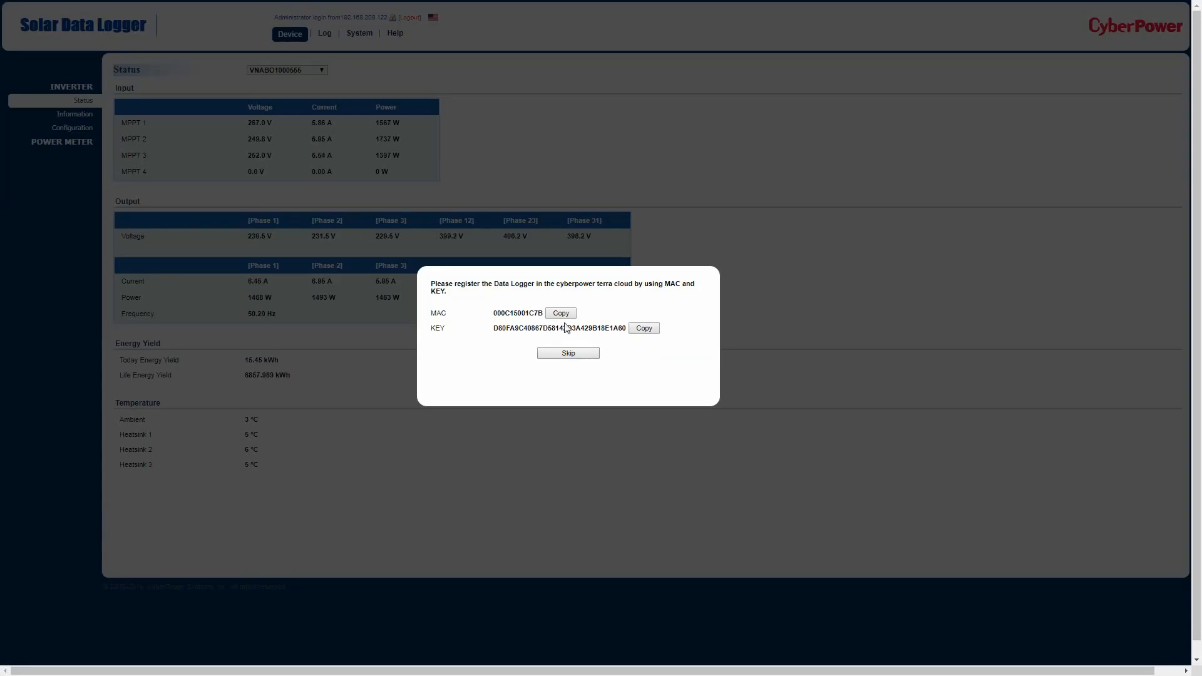
pyautogui.click(561, 314)
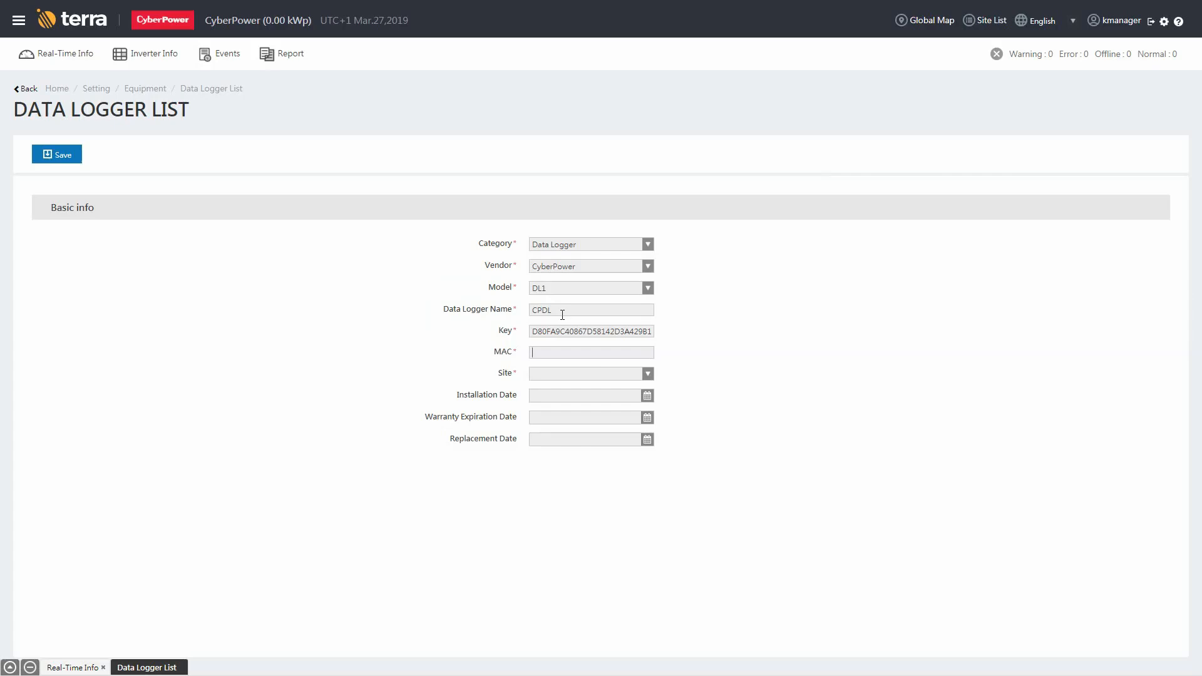
pyautogui.hotkey('ctrl', 'v')
# Assign the logger to the CyberPower site, check the date fields, and save it.
pyautogui.click(602, 374)
pyautogui.click(607, 409)
pyautogui.click(648, 396)
pyautogui.click(648, 418)
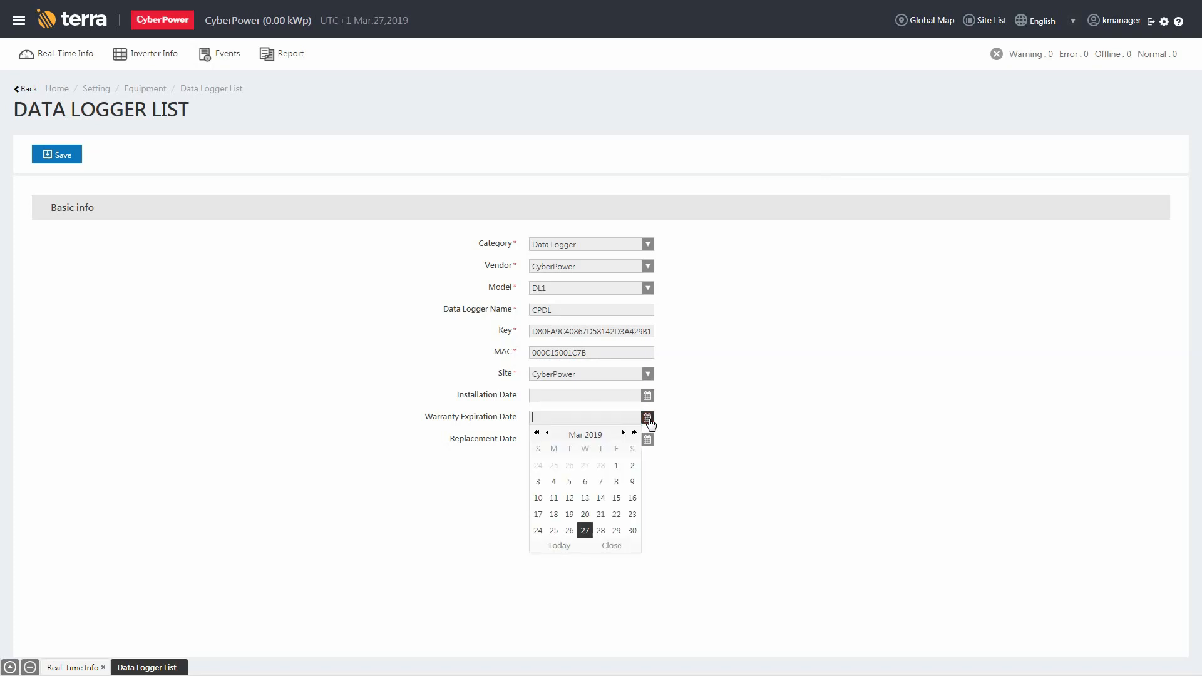
pyautogui.click(647, 439)
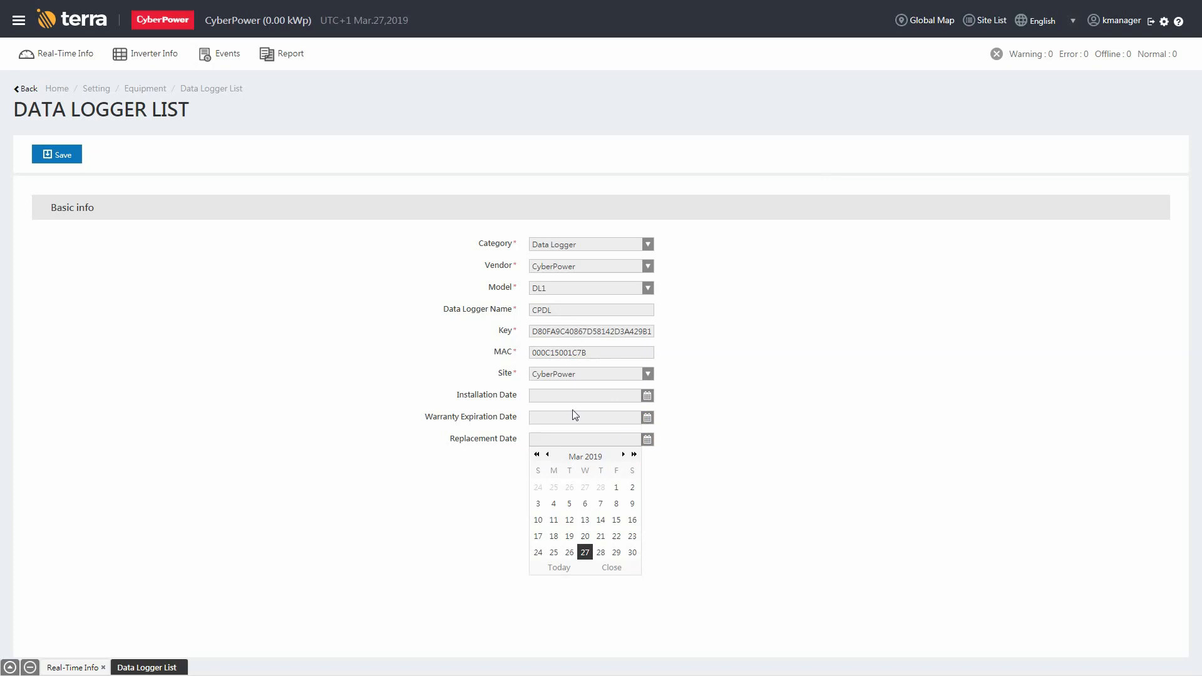
pyautogui.click(70, 161)
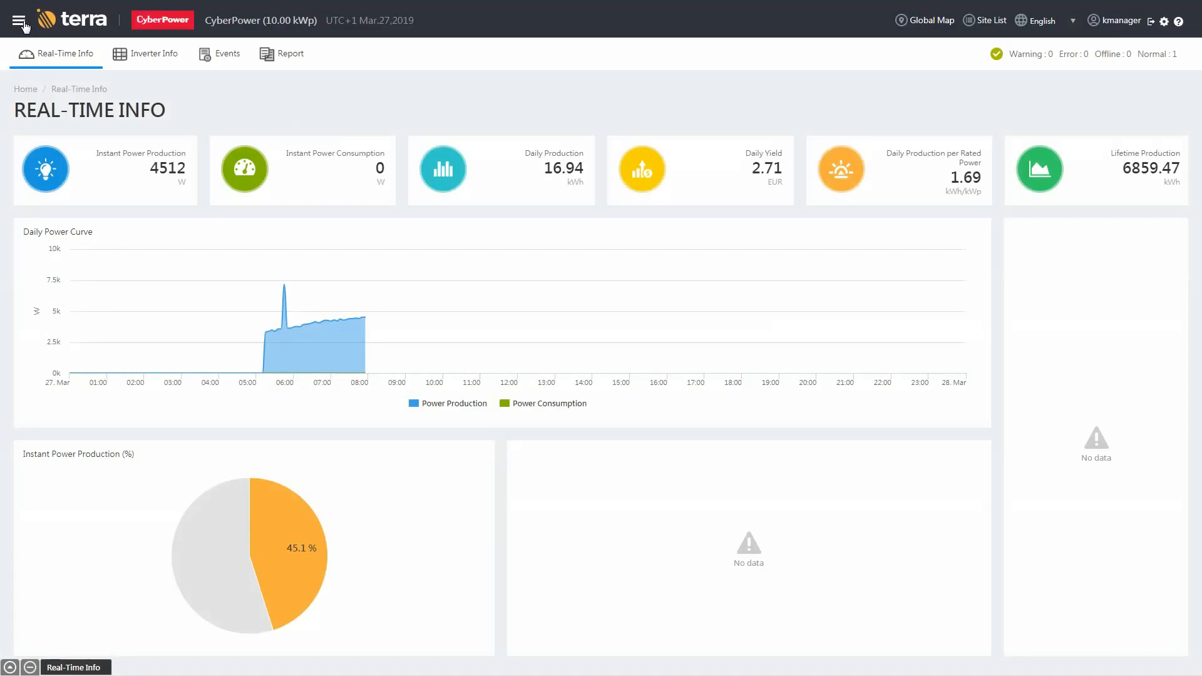
# Open the main navigation menu from the live CyberPower dashboard.
pyautogui.click(21, 21)
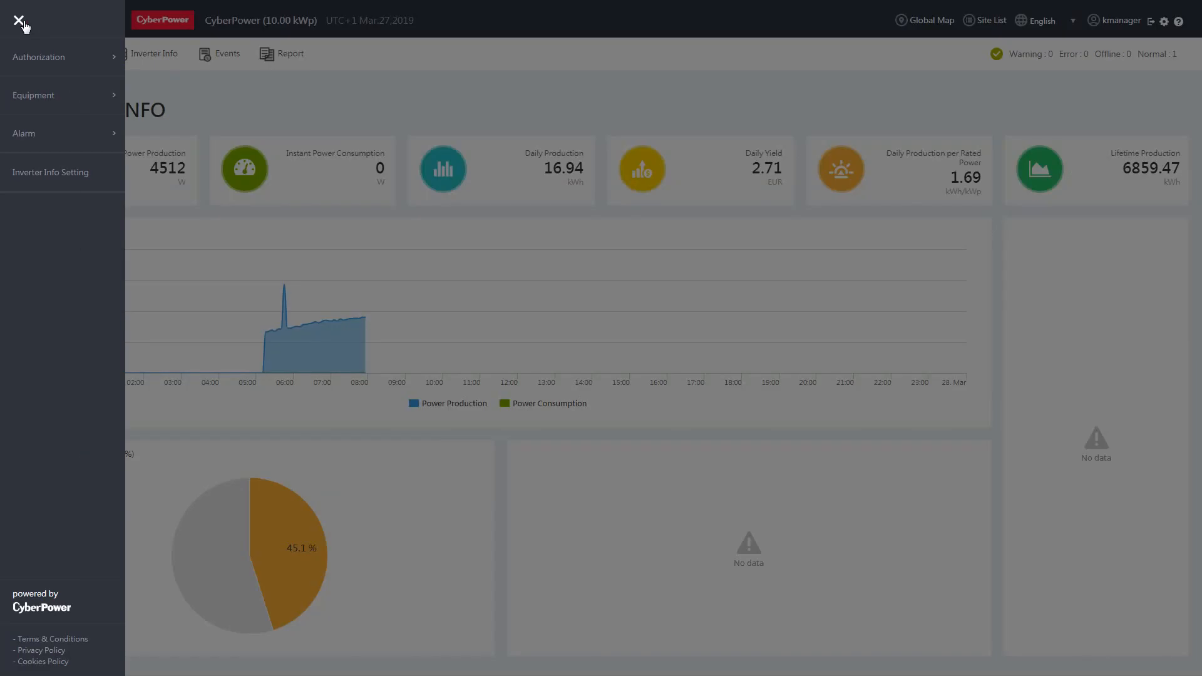
# Select inverter VNABO1000555 in the Inverter List and open it for editing.
pyautogui.click(40, 94)
pyautogui.click(156, 118)
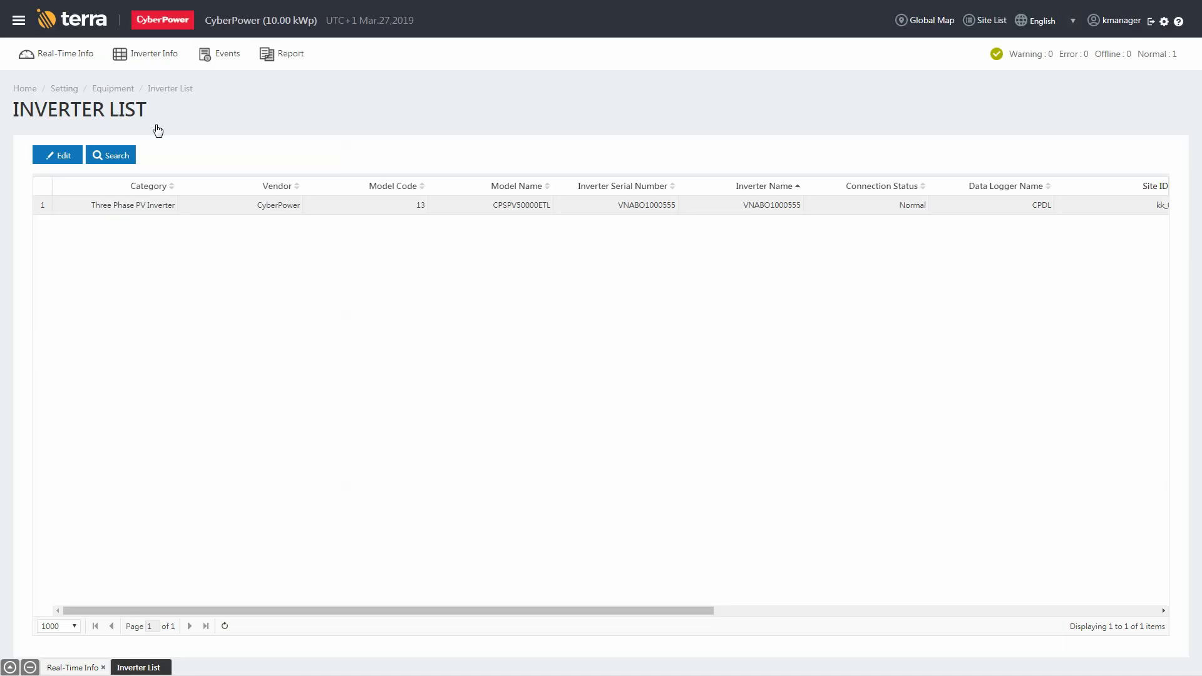
pyautogui.click(167, 209)
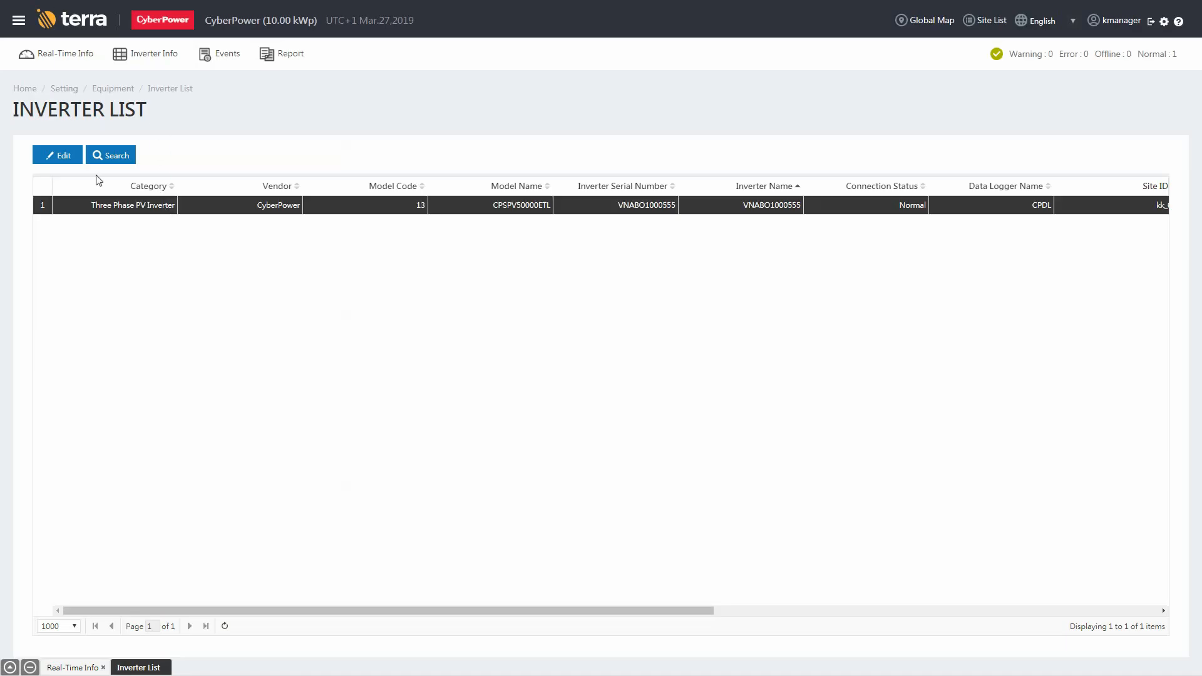
pyautogui.click(64, 158)
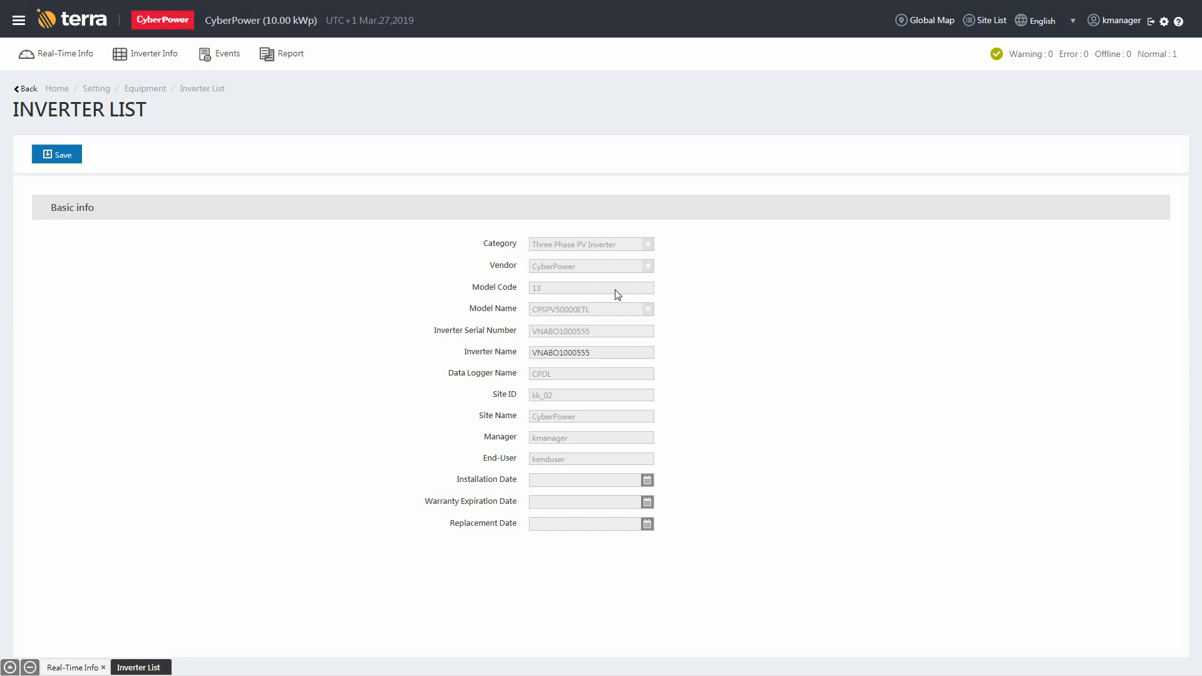
# Change the inverter name to CPInv, check the date fields, and save.
pyautogui.moveTo(612, 351); pyautogui.dragTo(517, 355)
pyautogui.write('CPInv')
pyautogui.click(648, 481)
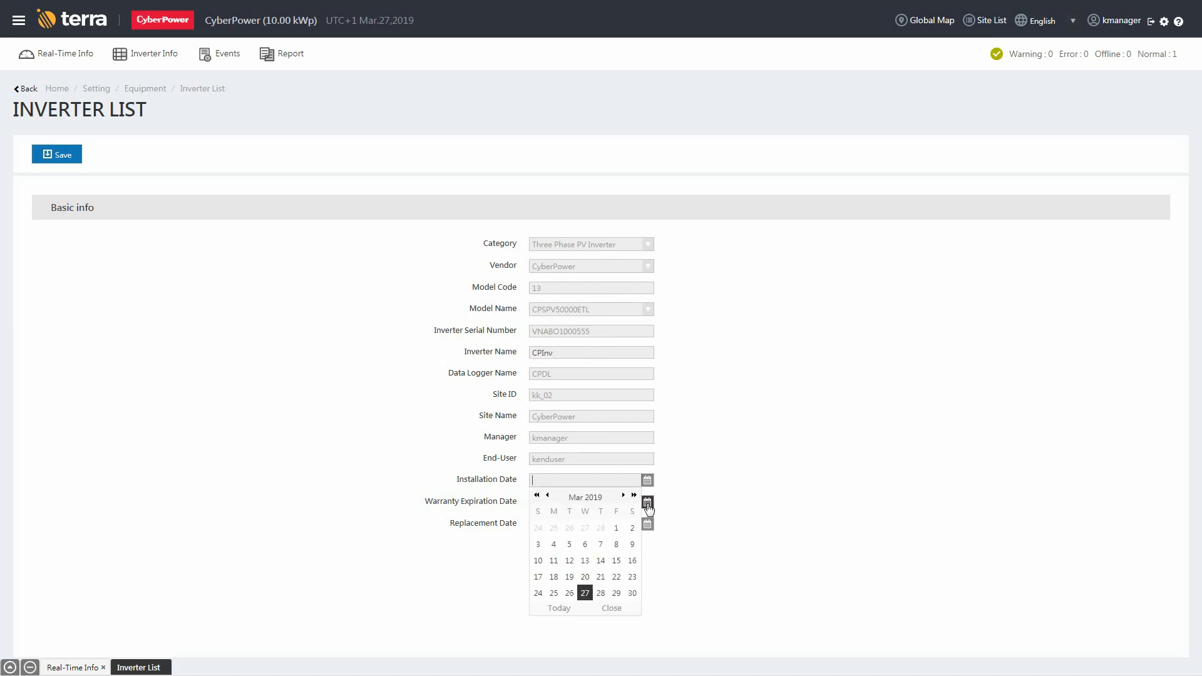
pyautogui.click(648, 503)
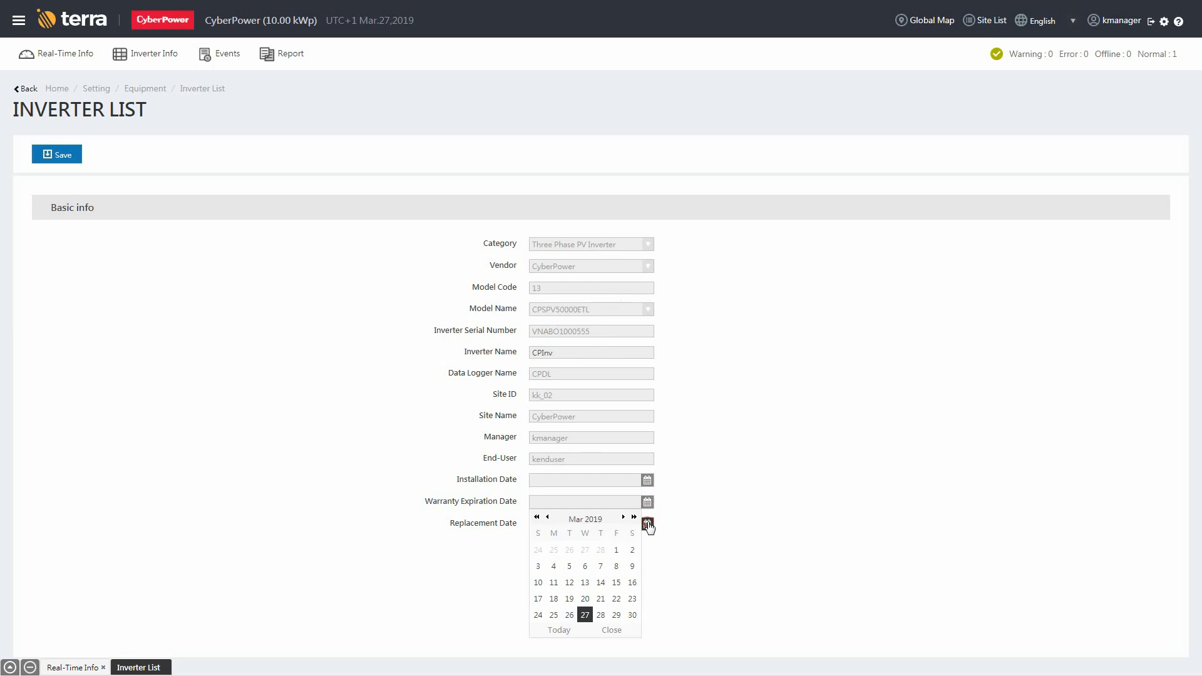
pyautogui.click(648, 524)
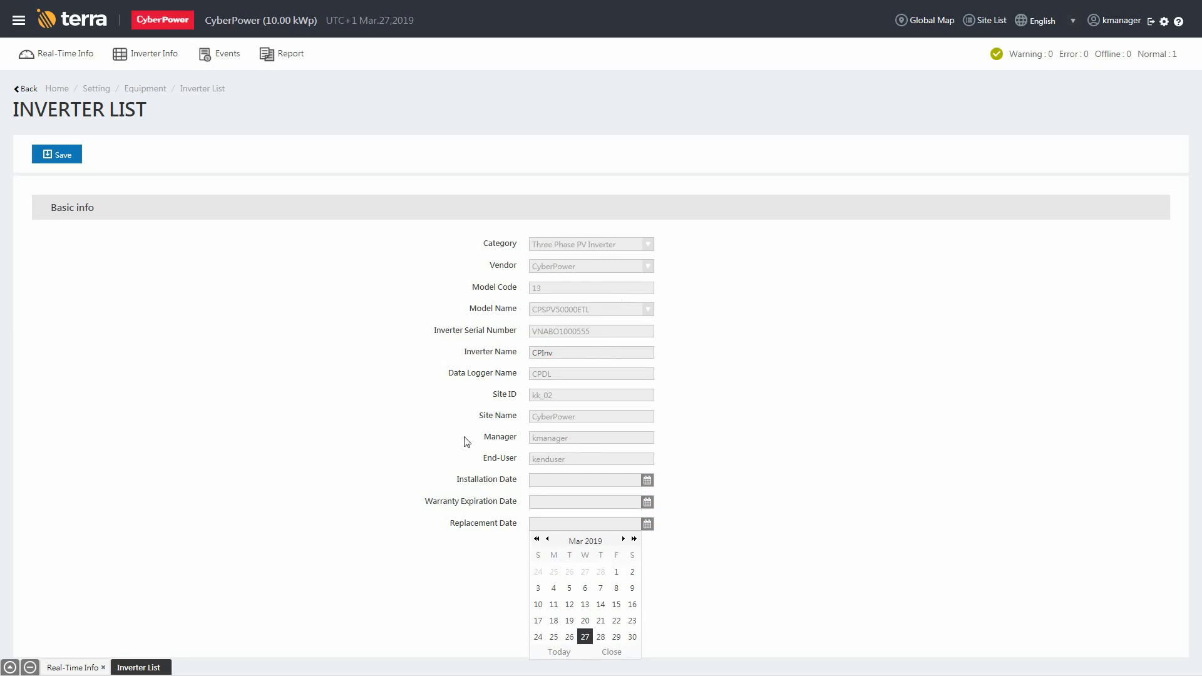
pyautogui.click(63, 156)
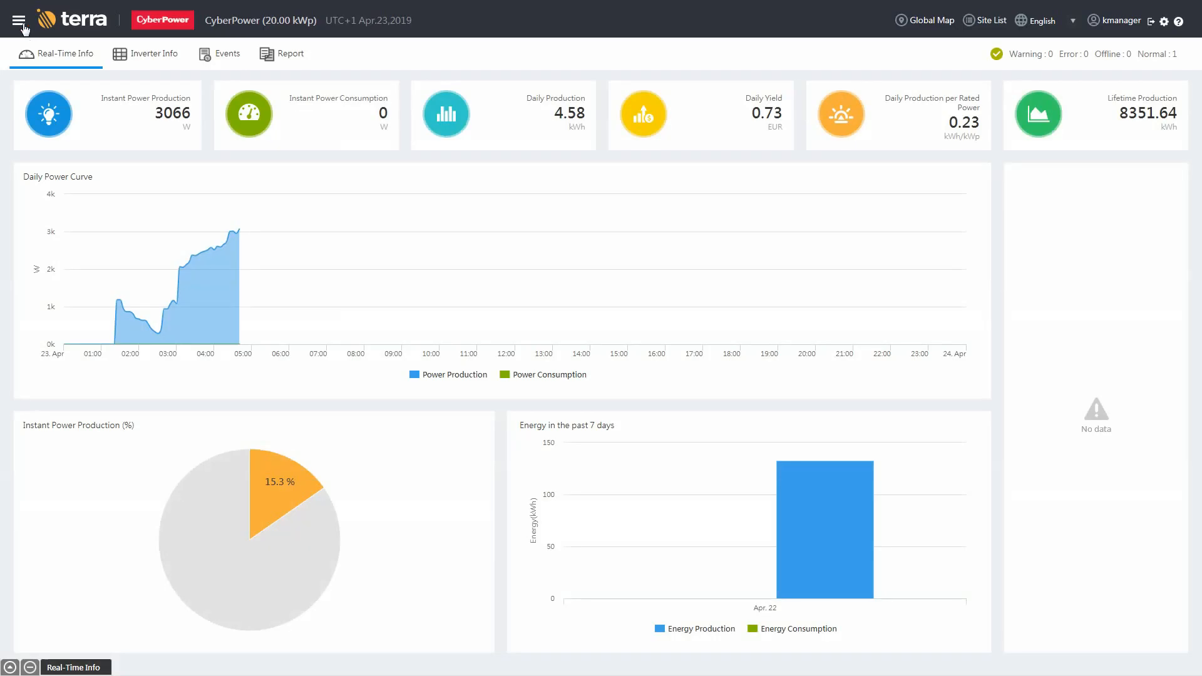
# Add an inverter map in Inverter Info Setting for site CyberPower, named CPMap.
pyautogui.click(20, 21)
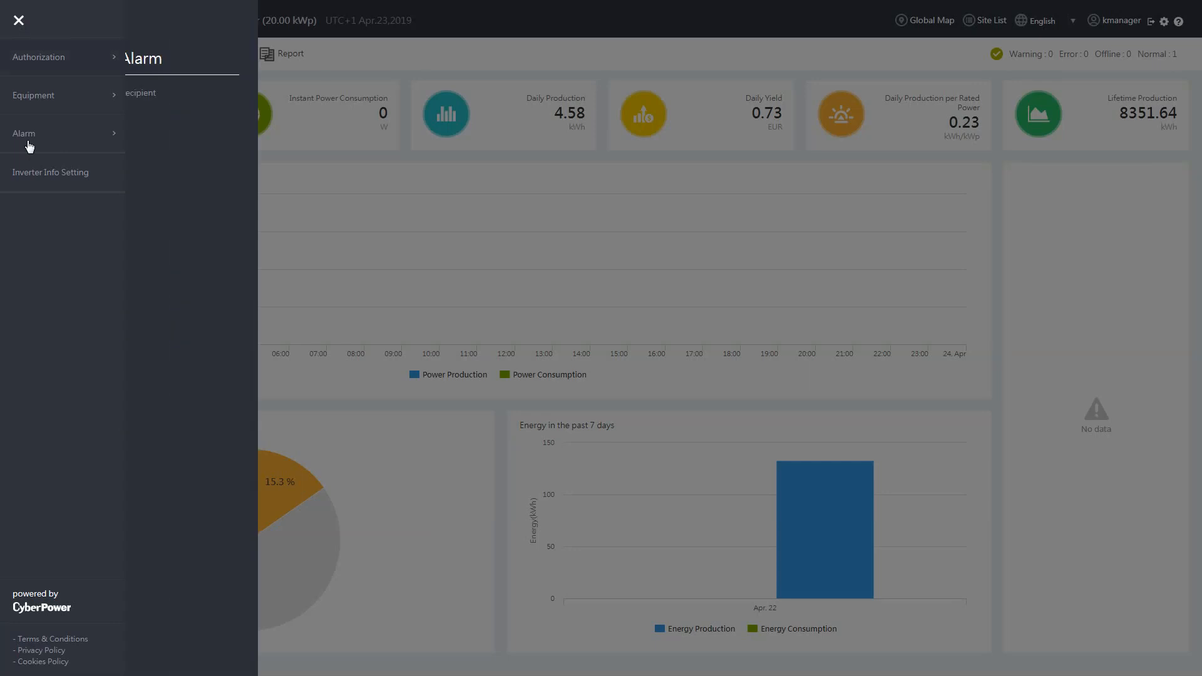
pyautogui.click(27, 178)
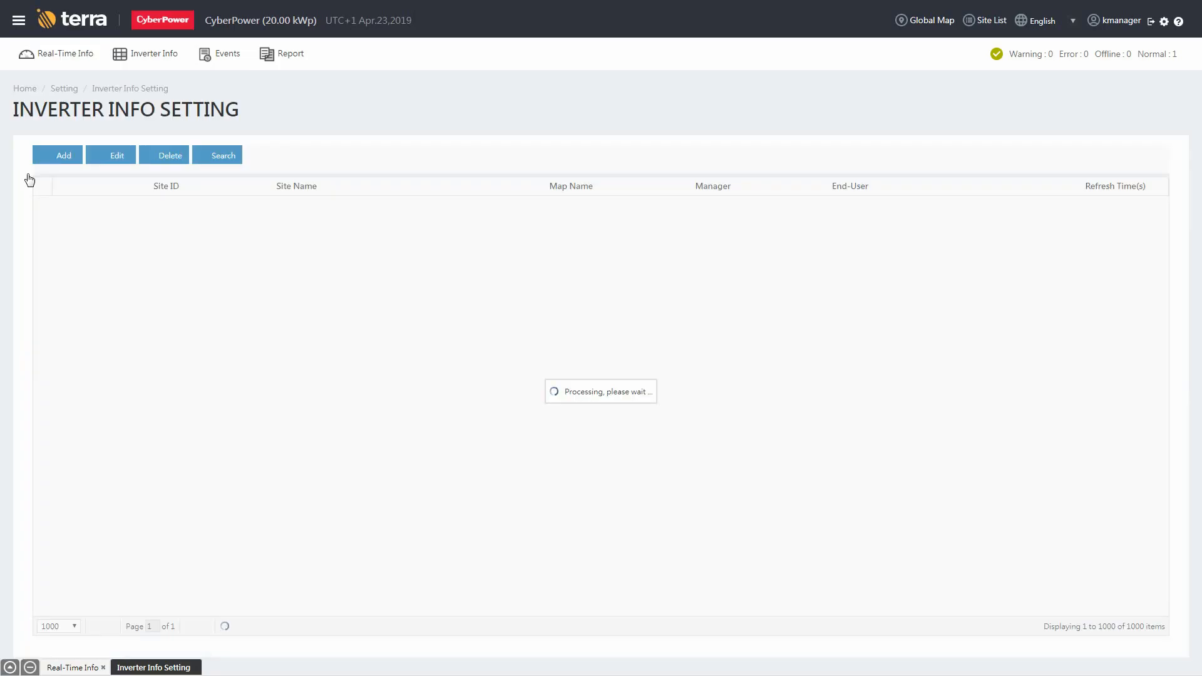
pyautogui.click(62, 161)
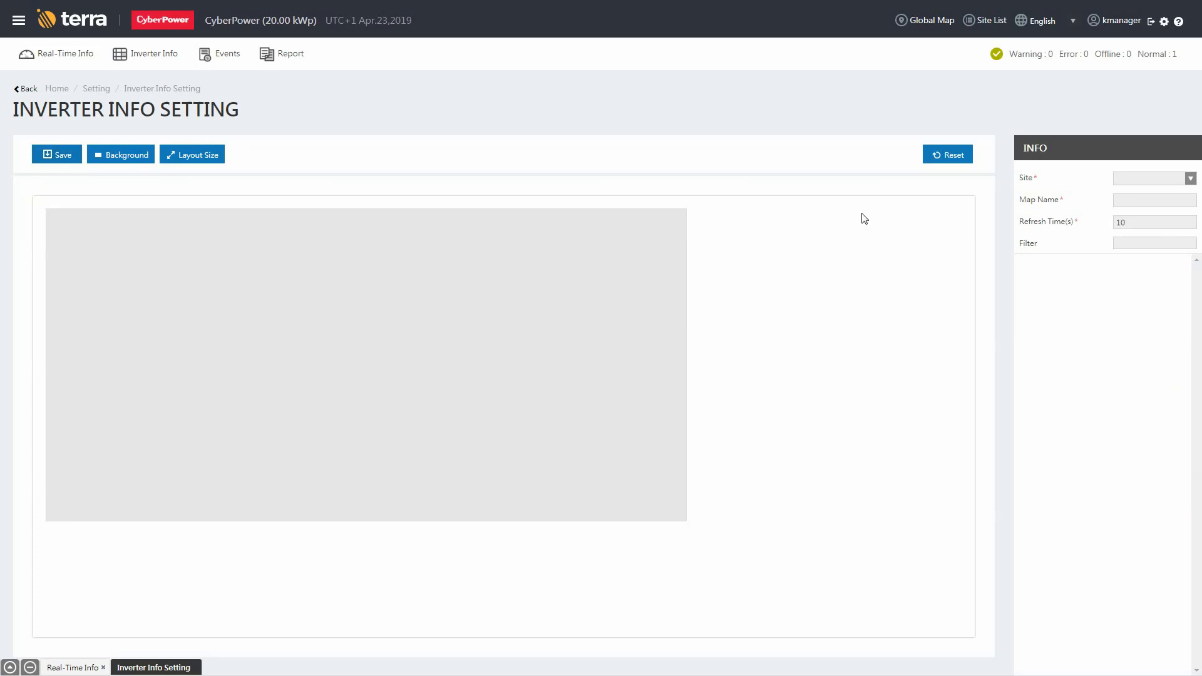
pyautogui.click(1191, 180)
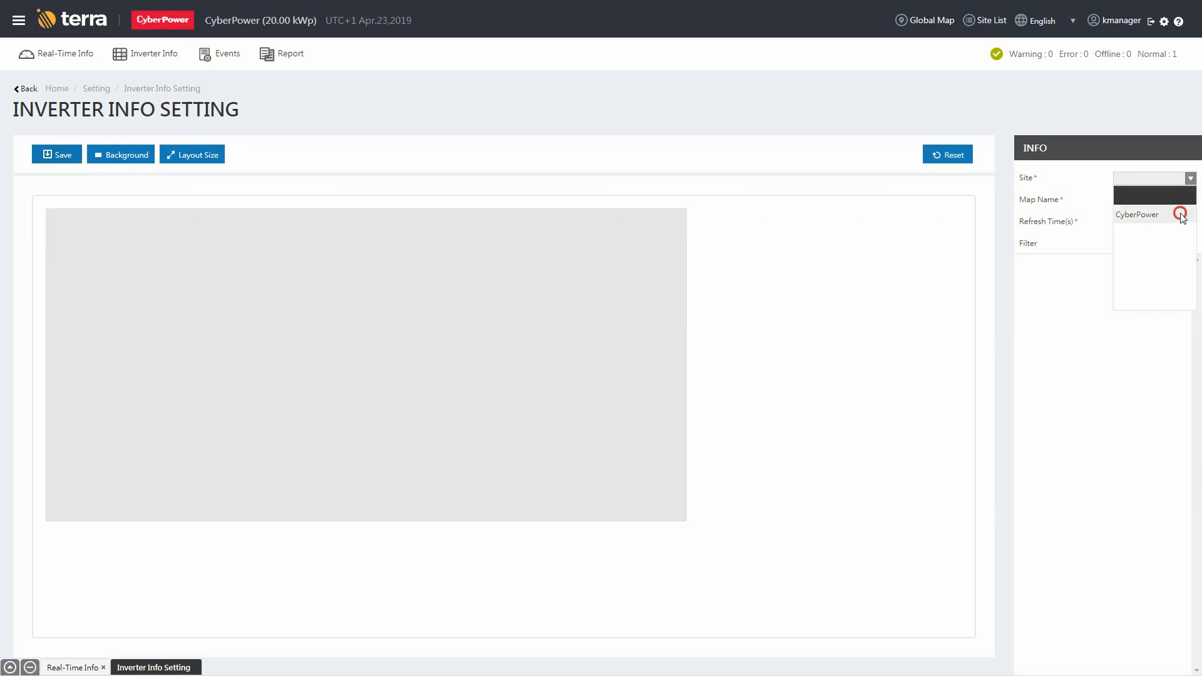
pyautogui.click(1177, 213)
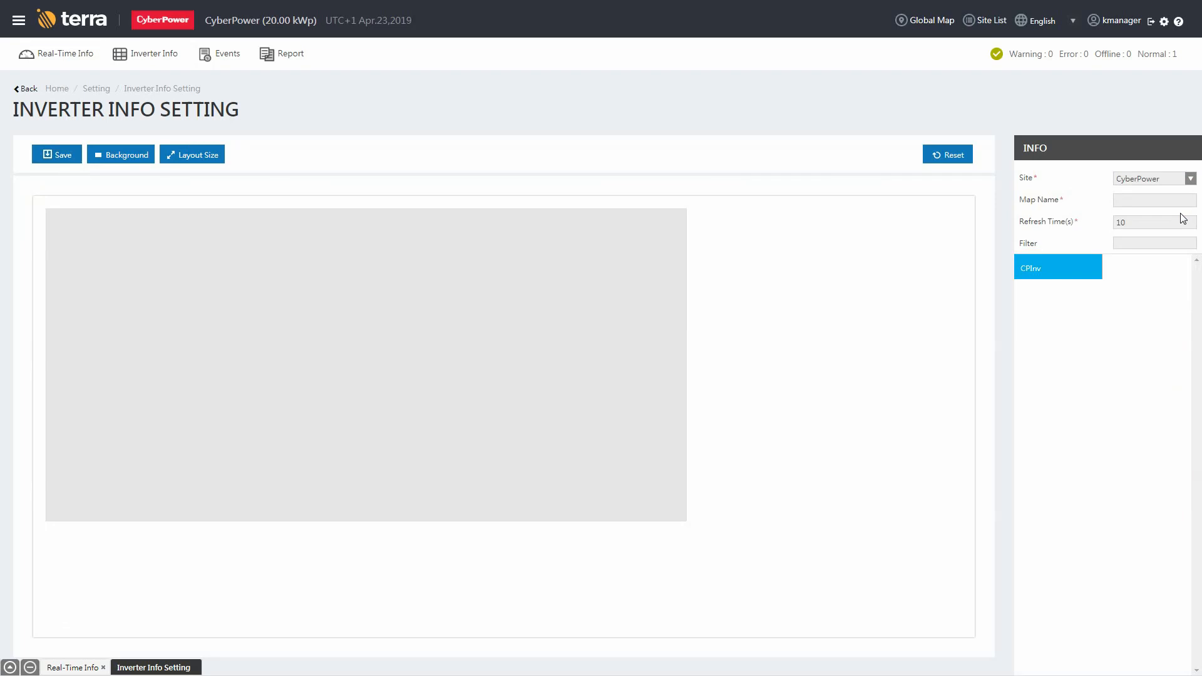
pyautogui.click(1153, 202)
pyautogui.write('CPMap')
pyautogui.click(1154, 223)
# Upload CPMap.png as the map's background image.
pyautogui.click(131, 156)
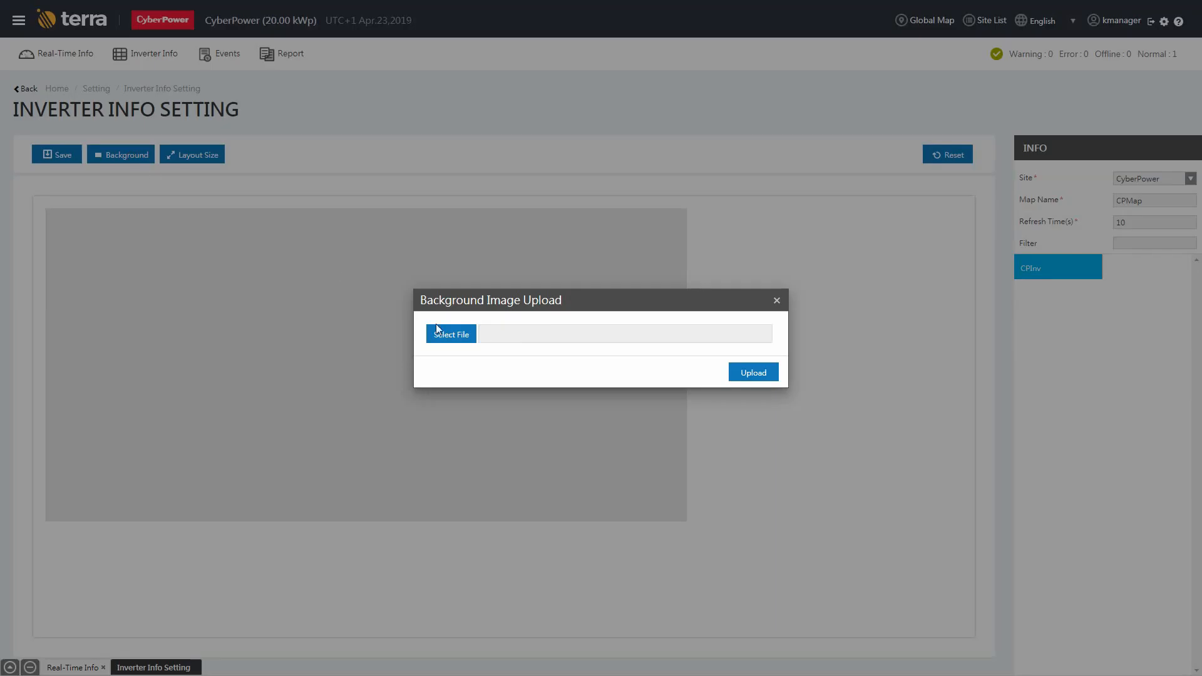
pyautogui.click(452, 337)
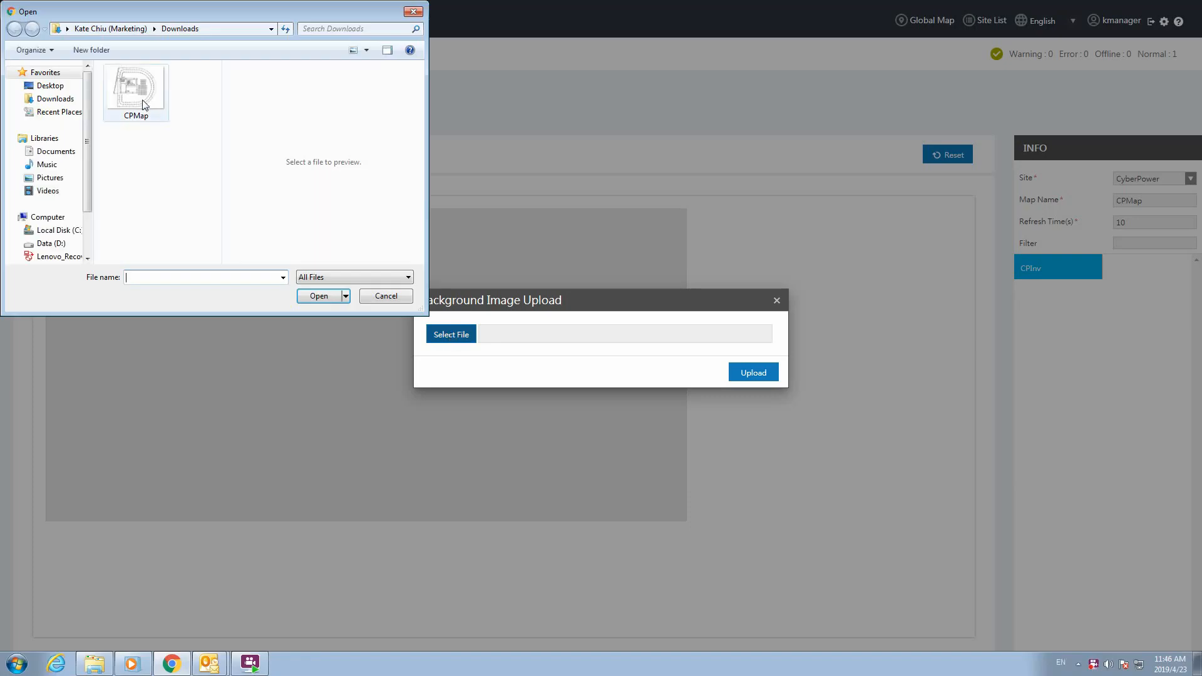
pyautogui.click(141, 100)
pyautogui.click(316, 296)
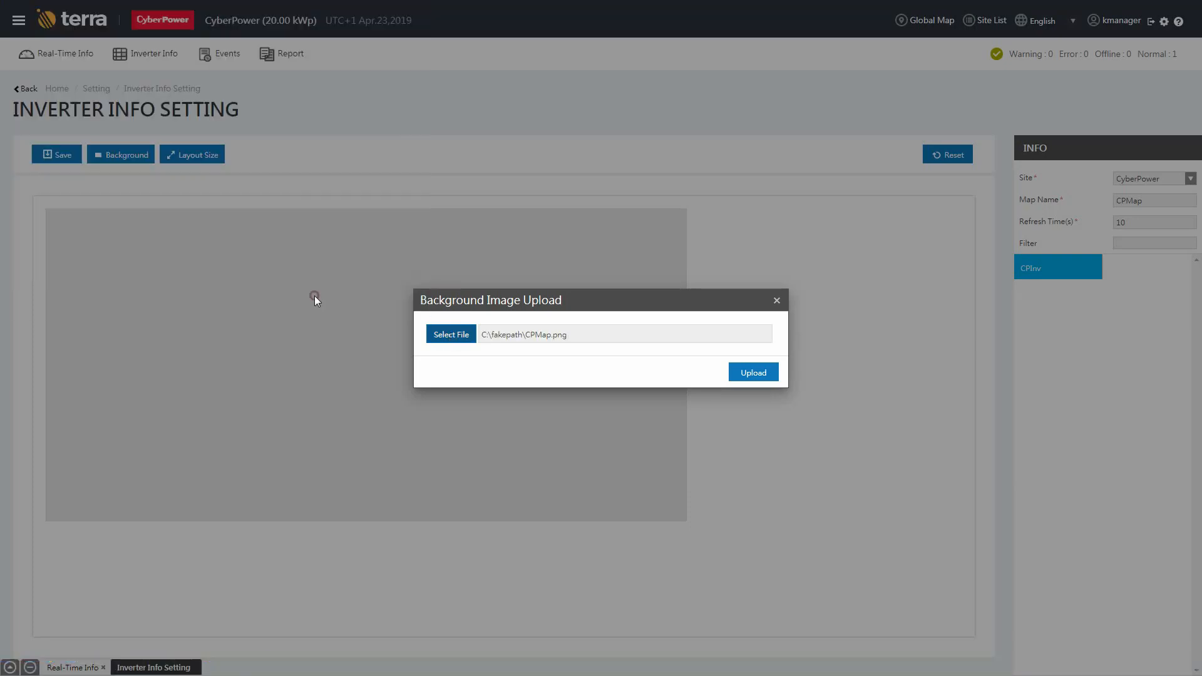
pyautogui.click(758, 375)
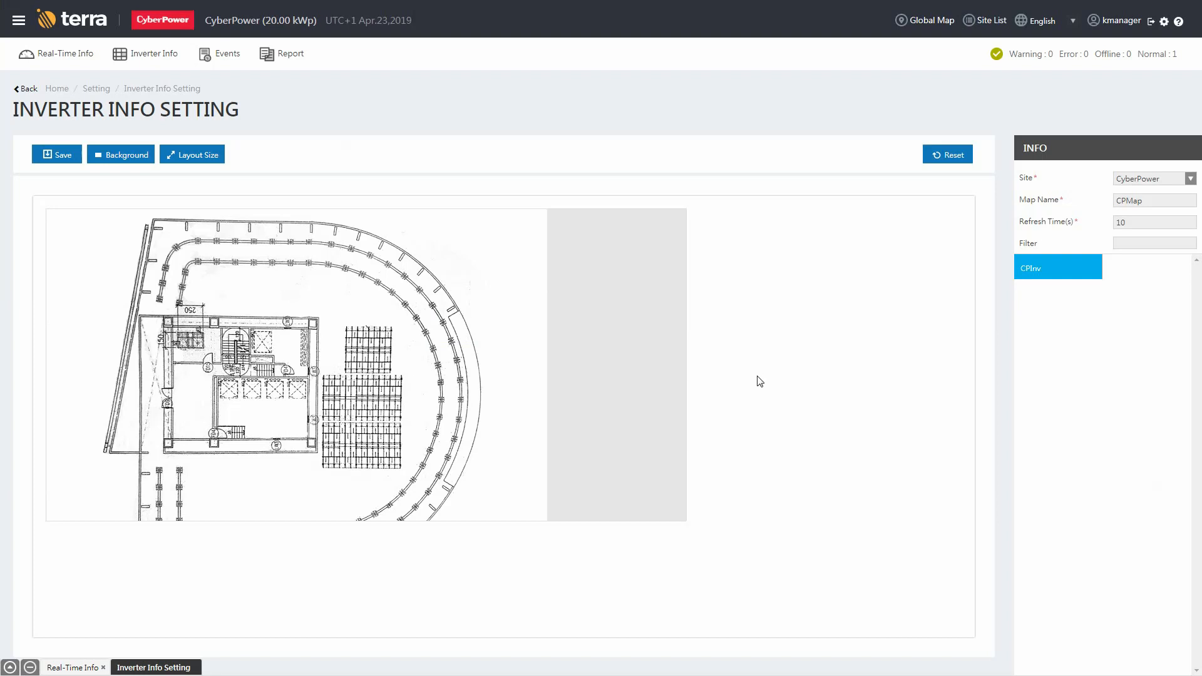
# Set the map layout size to width 800 and height 600.
pyautogui.click(201, 159)
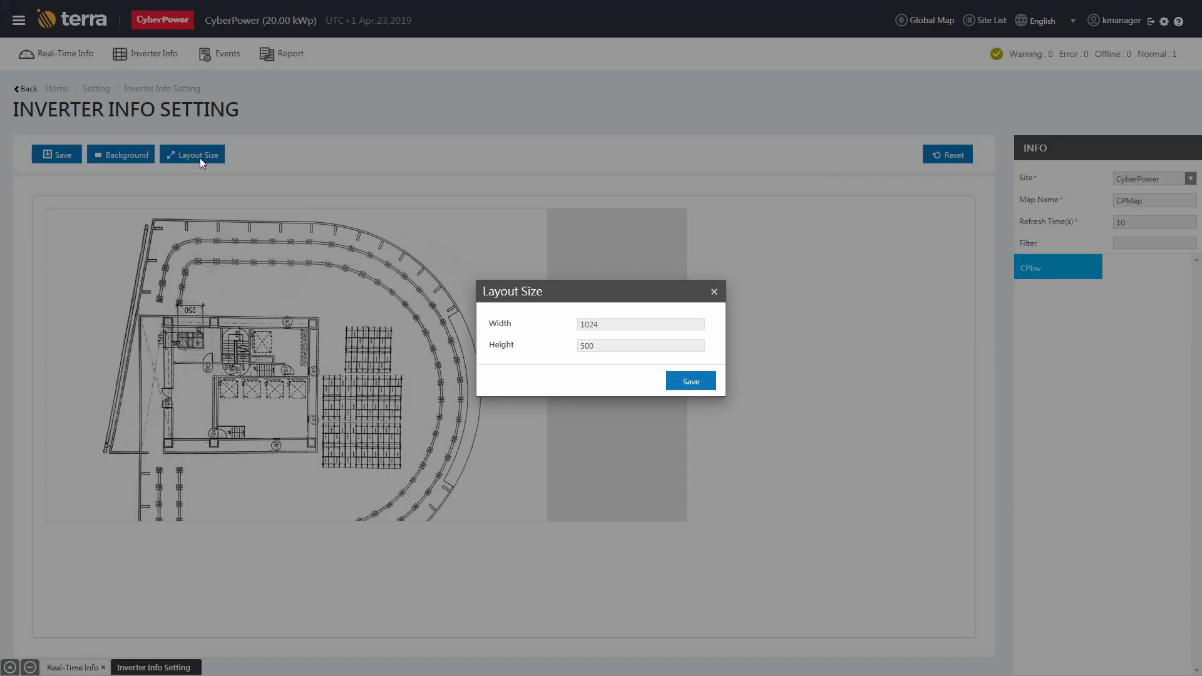
pyautogui.moveTo(622, 325); pyautogui.dragTo(551, 350)
pyautogui.write('800')
pyautogui.write('600')
# Apply the 800×600 layout, place CPInv inside the building on the floor plan, and save the map.
pyautogui.click(687, 381)
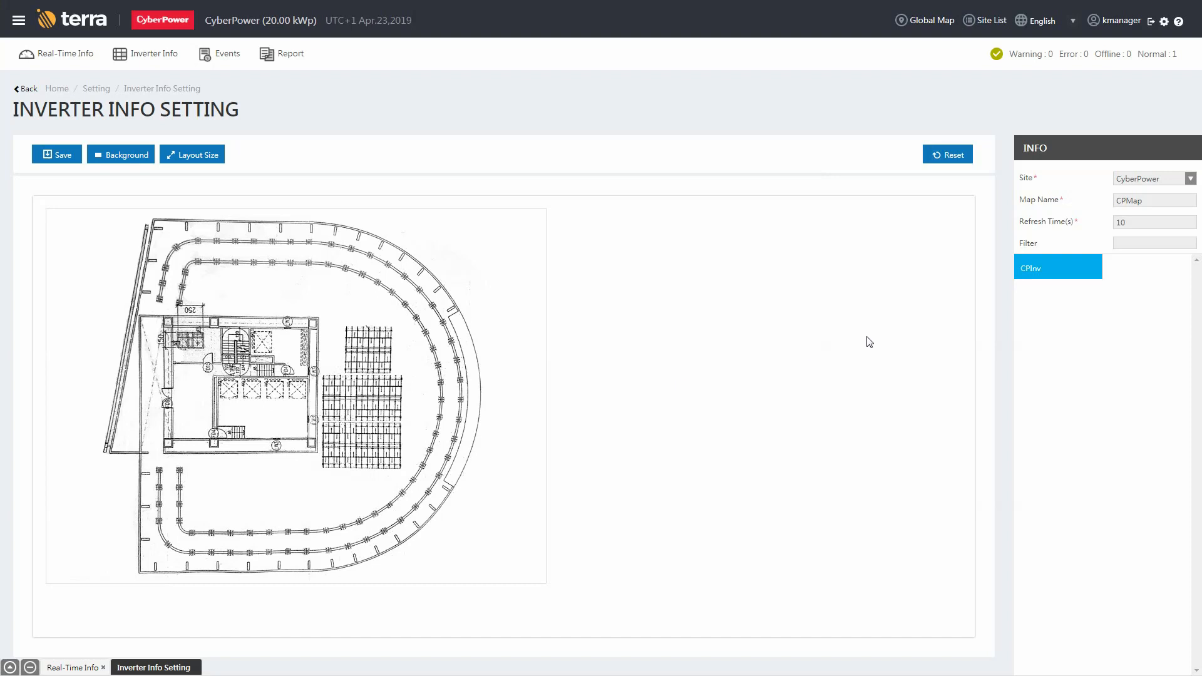
pyautogui.moveTo(1036, 276); pyautogui.dragTo(241, 415)
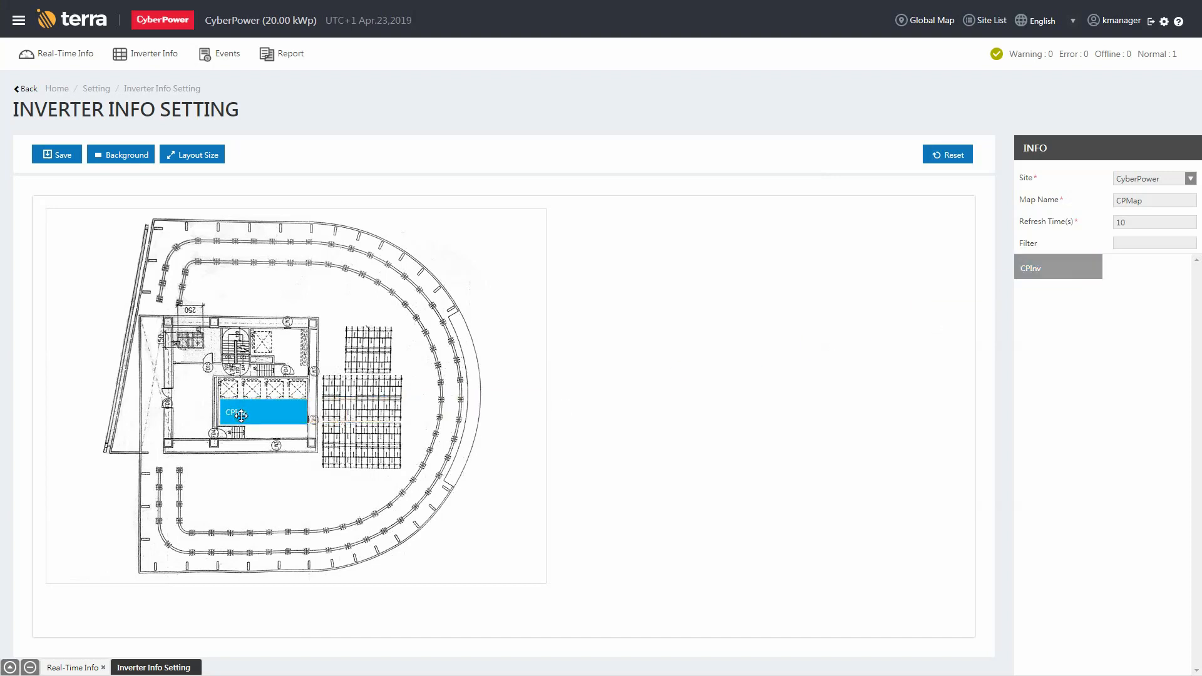
pyautogui.click(57, 162)
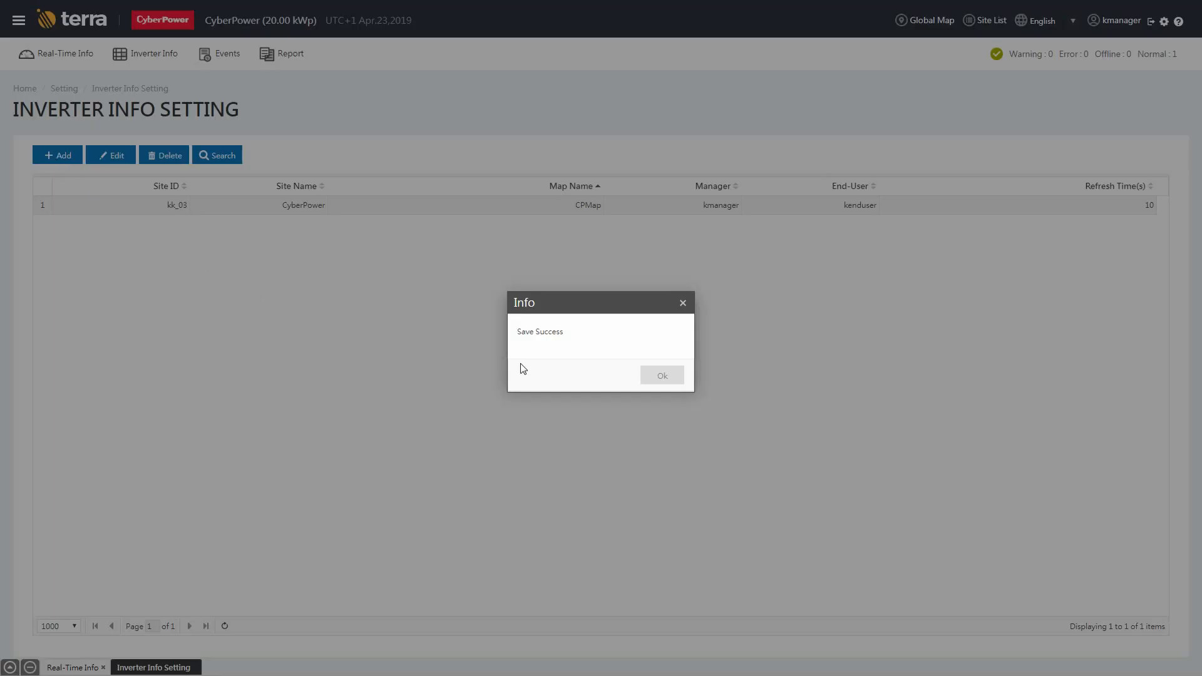
pyautogui.click(660, 377)
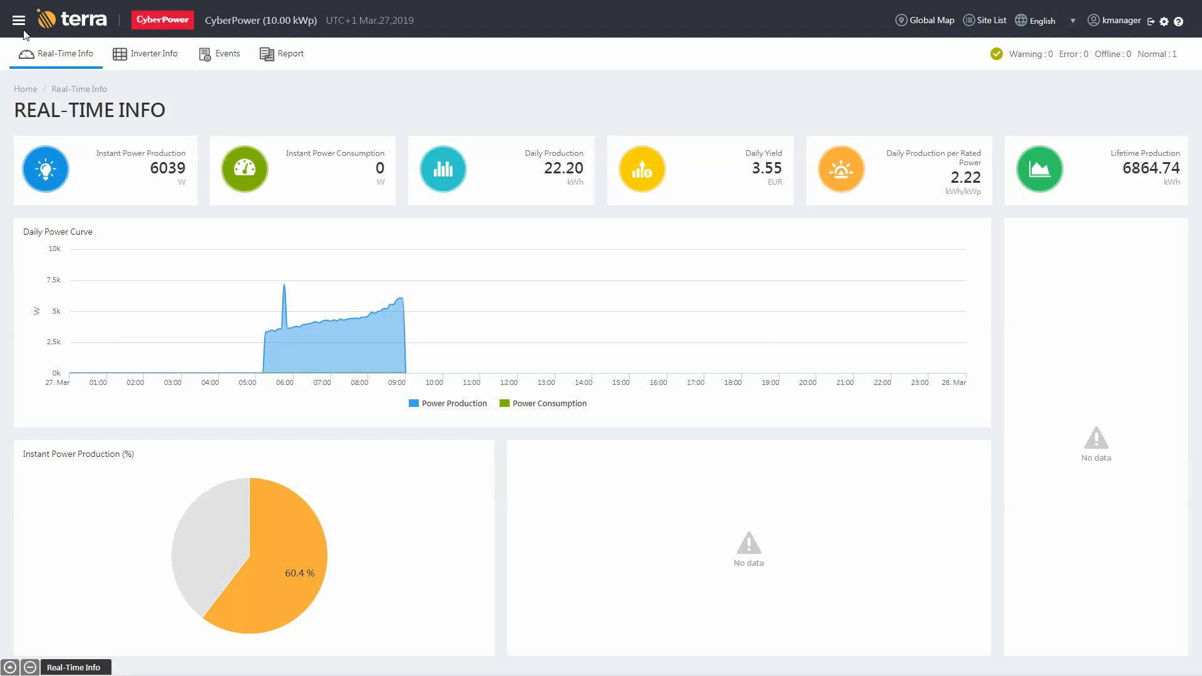
# In Alarm > Recipient, unassign the end-user account from group kk_02.
pyautogui.click(19, 22)
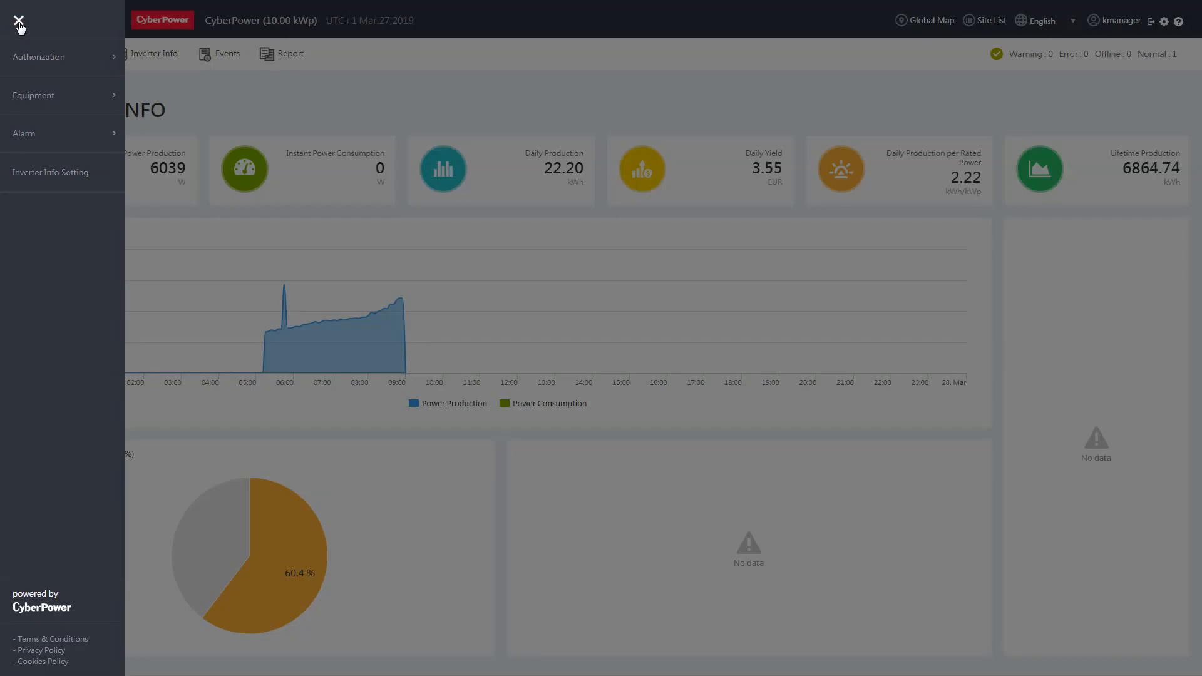
pyautogui.moveTo(48, 139)
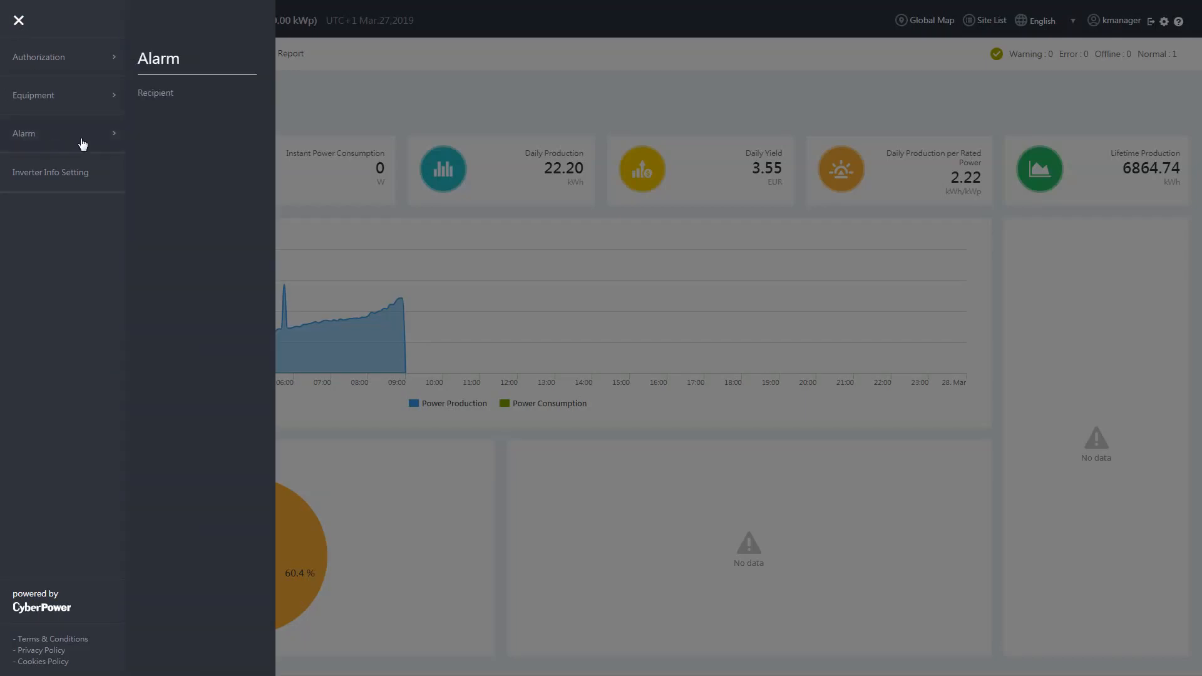
pyautogui.click(172, 97)
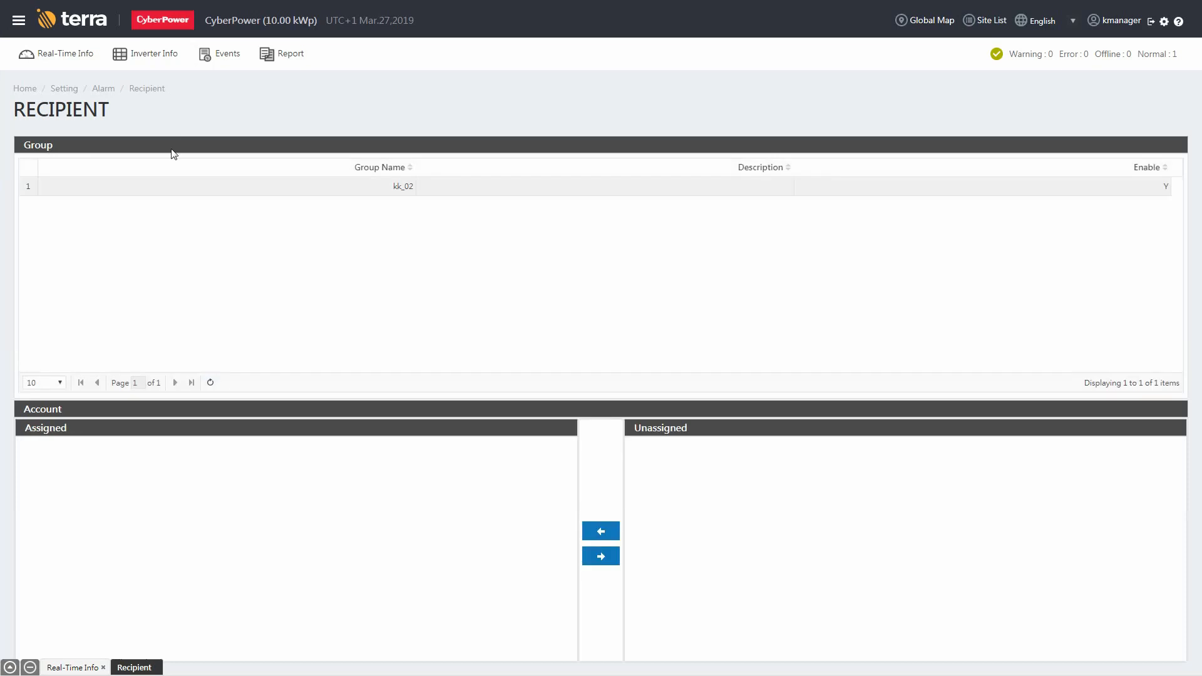
pyautogui.click(171, 187)
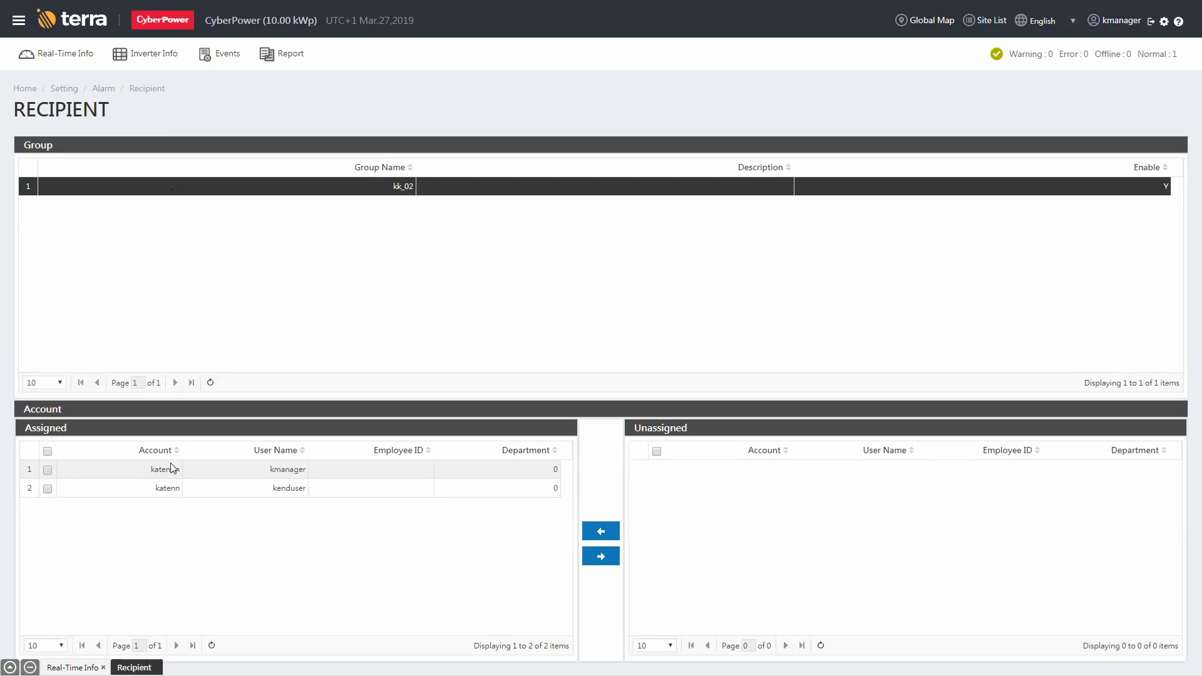
pyautogui.click(170, 490)
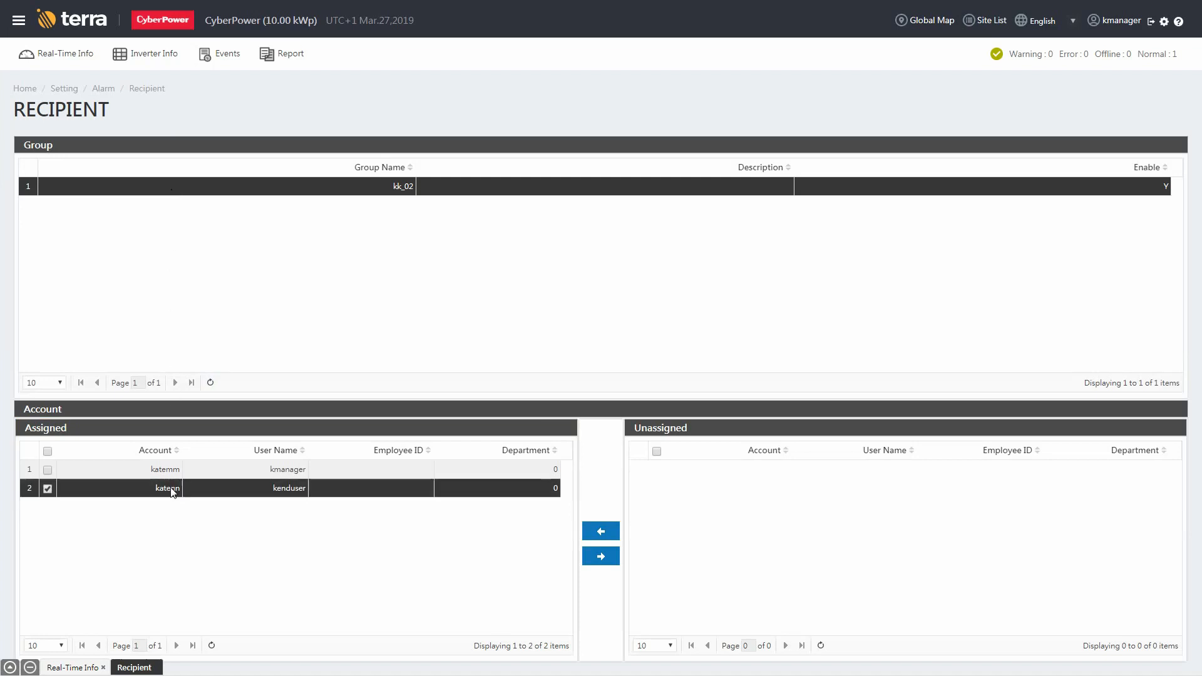
pyautogui.click(596, 558)
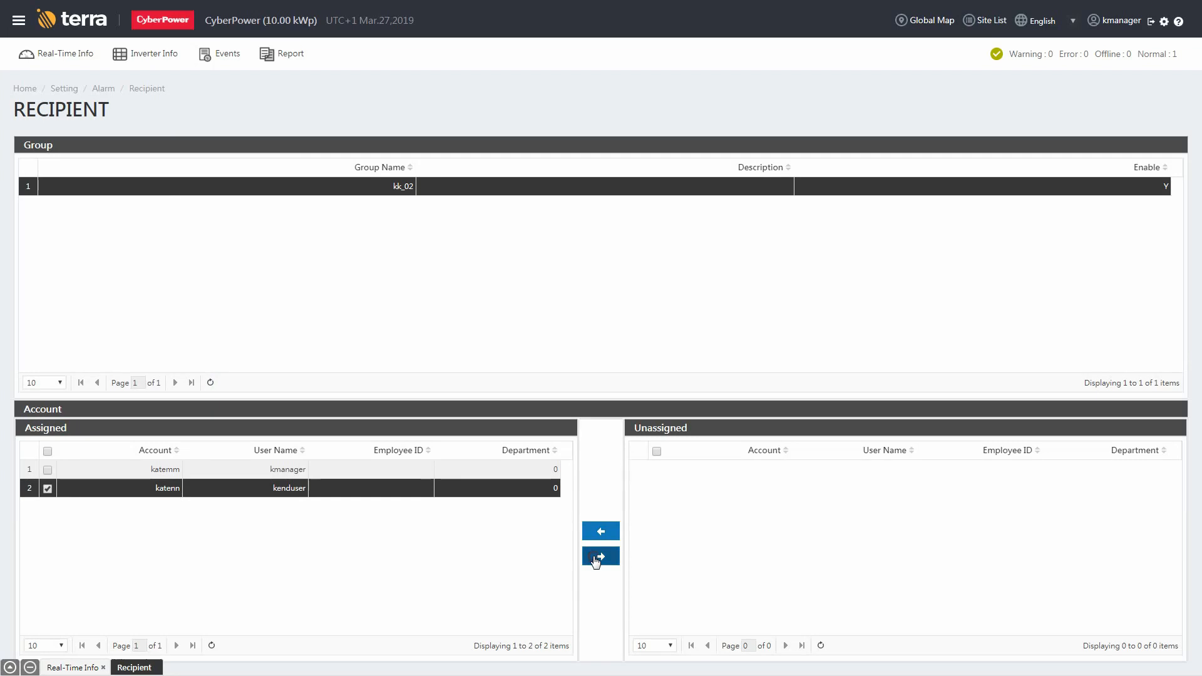